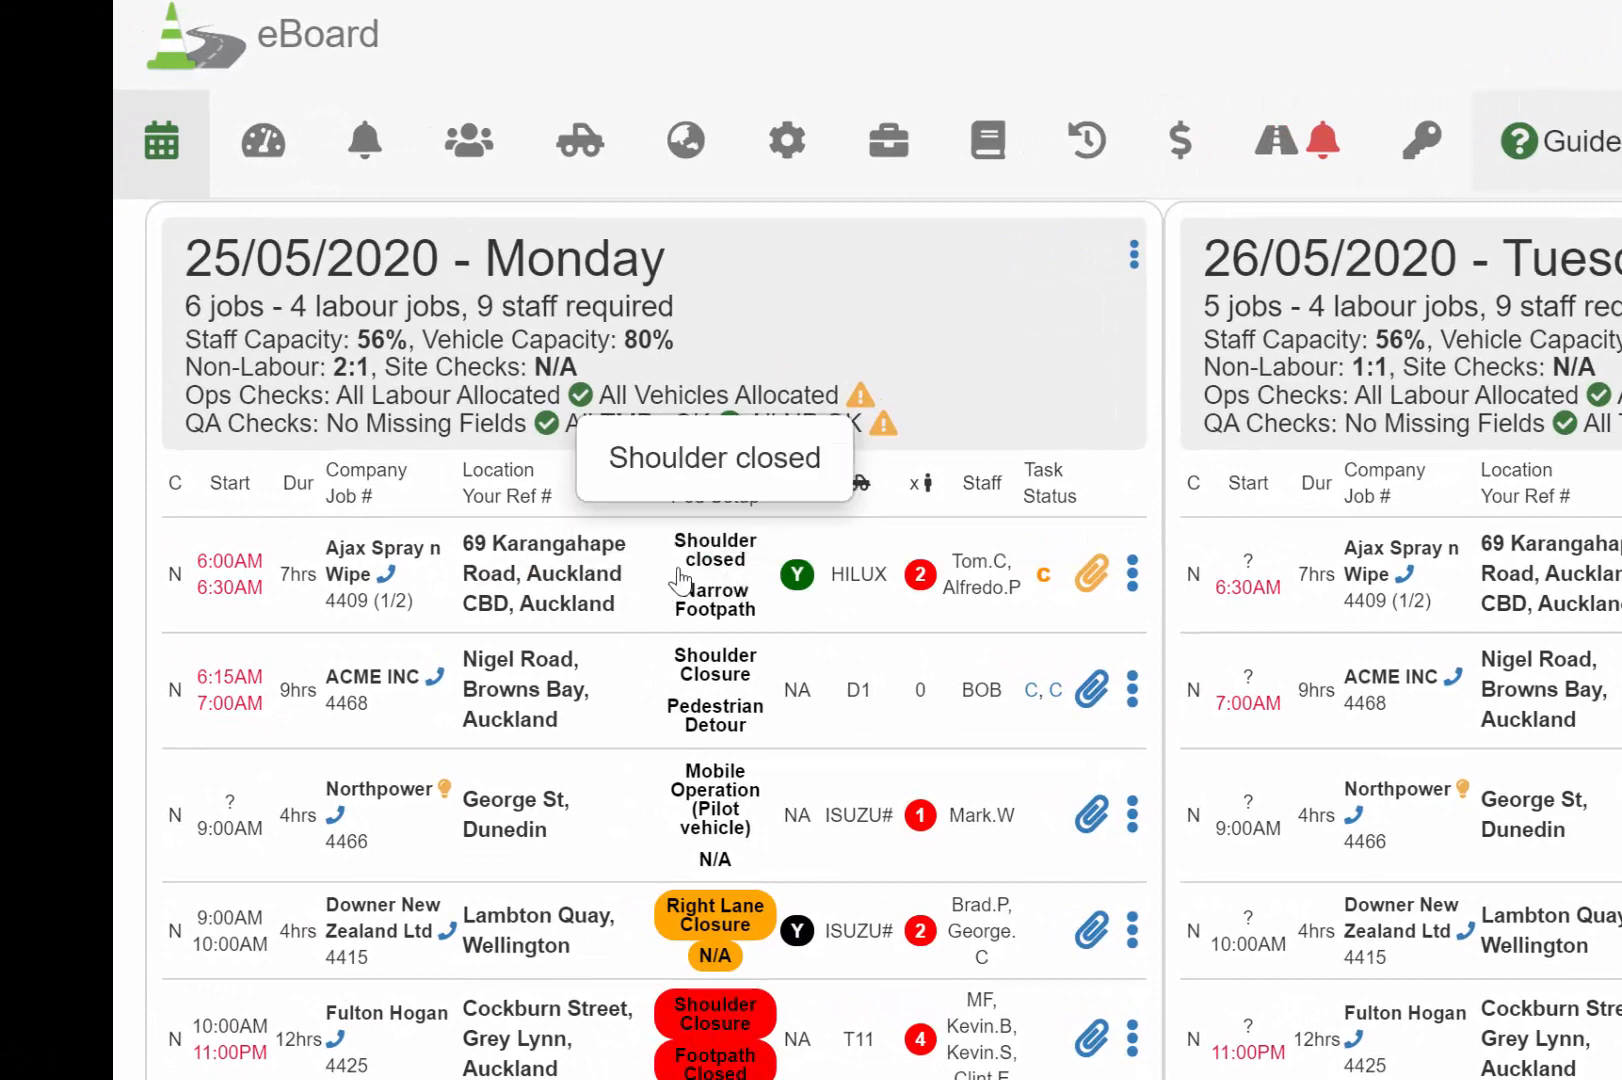
Check the TMP files attached to job 4409 on the scheduler board
mouse_move(615, 603)
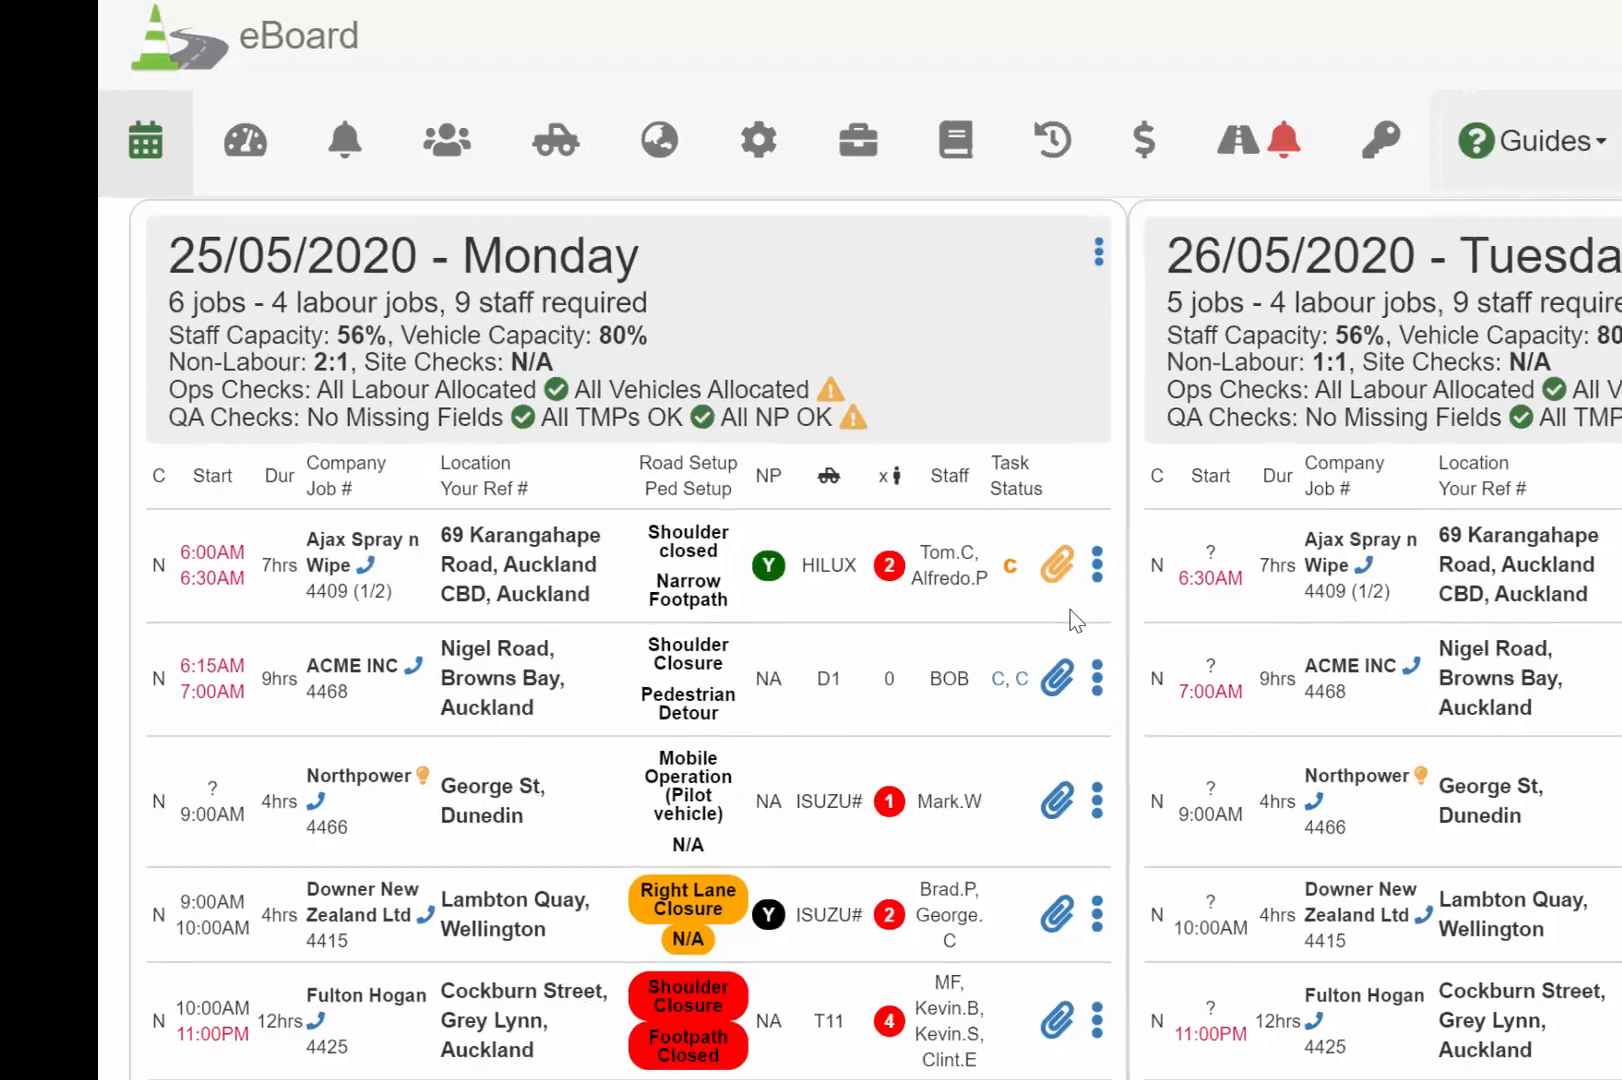
mouse_move(1092, 575)
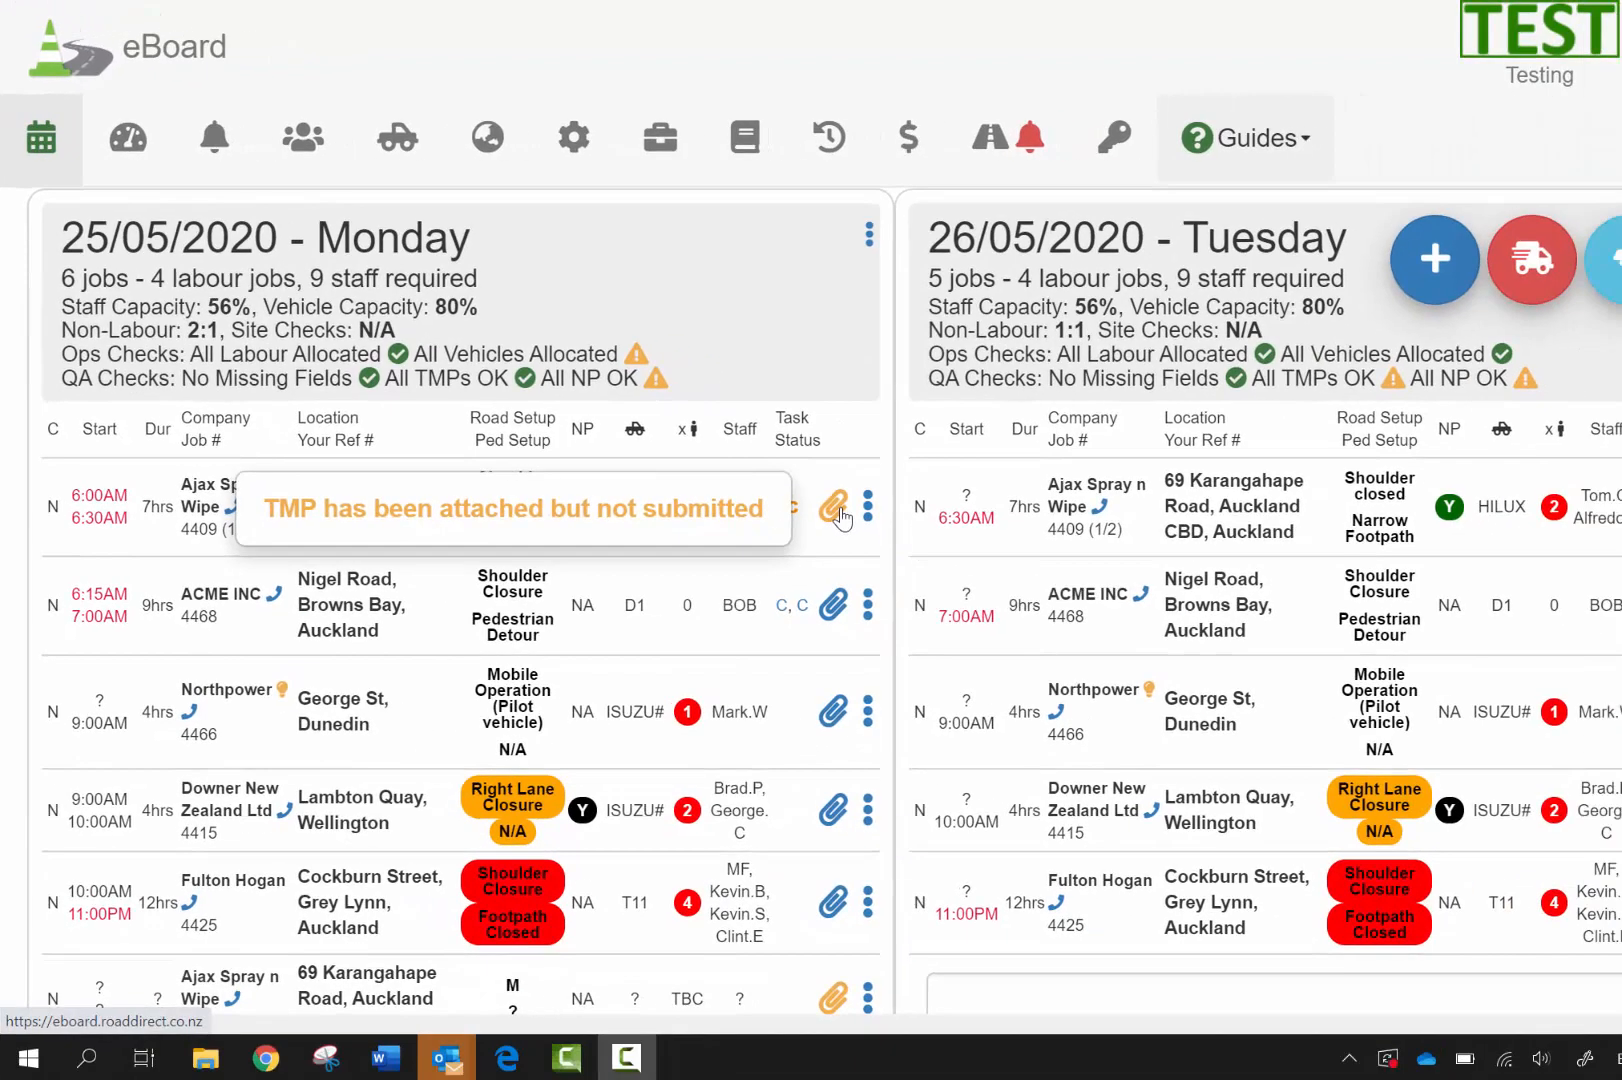
left_click(834, 507)
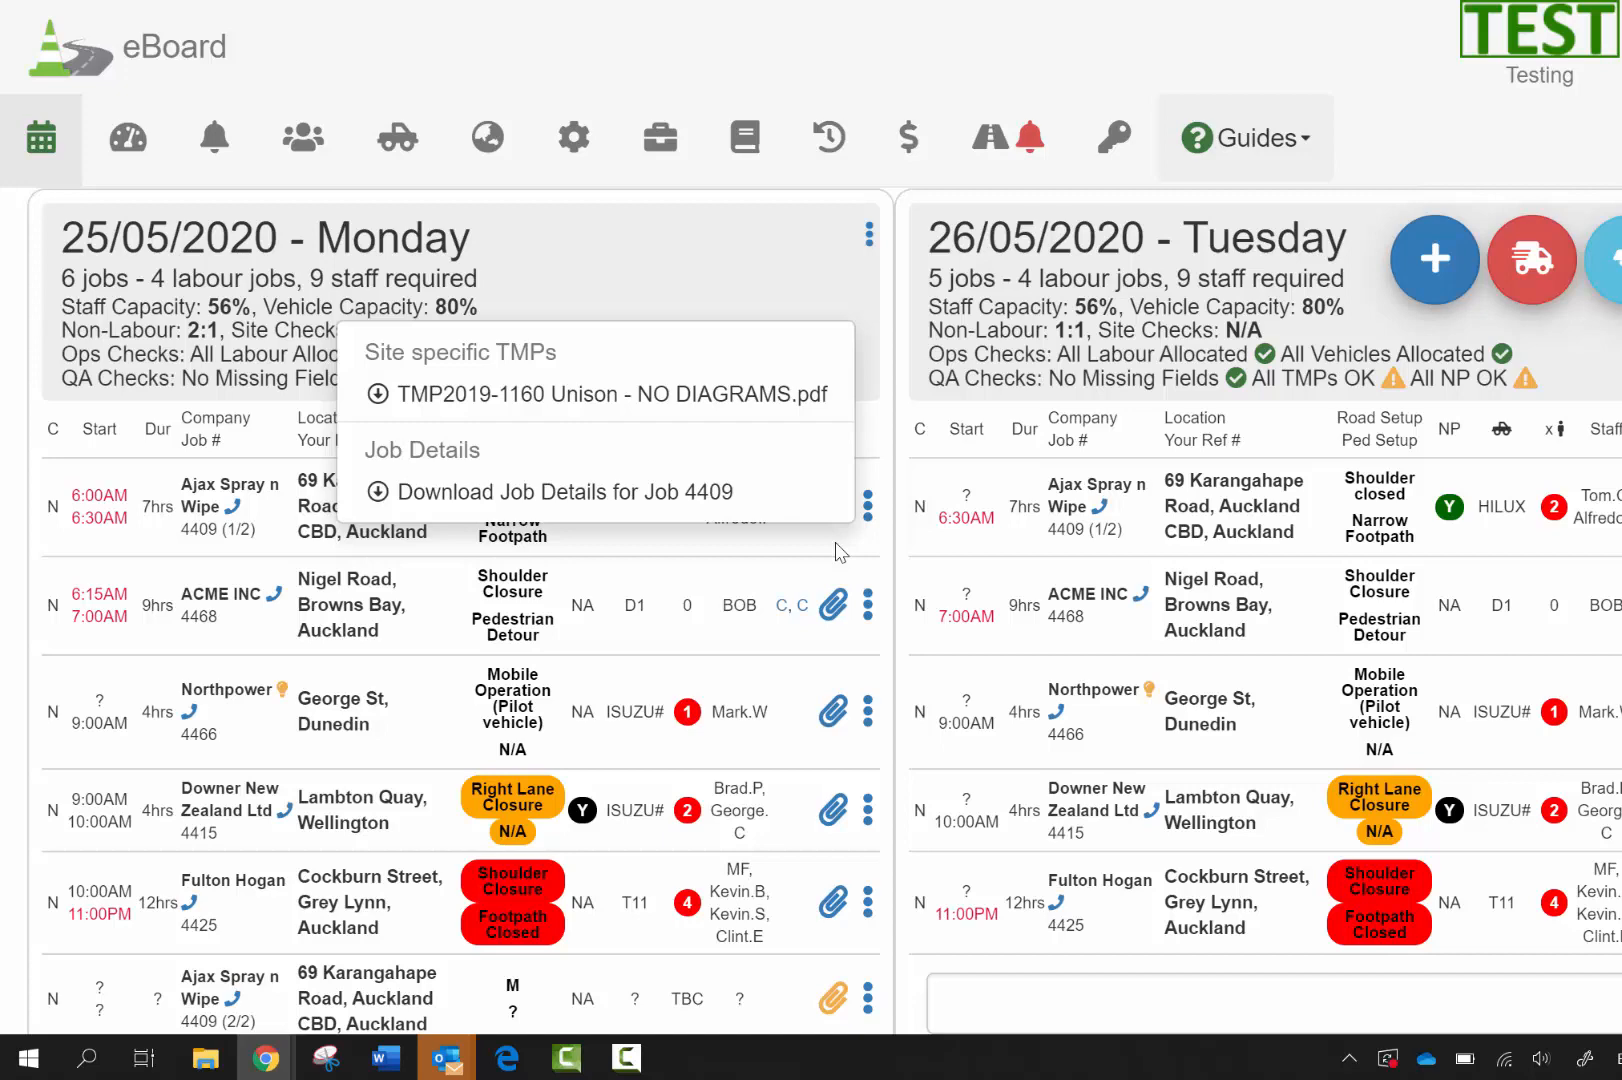
left_click(840, 552)
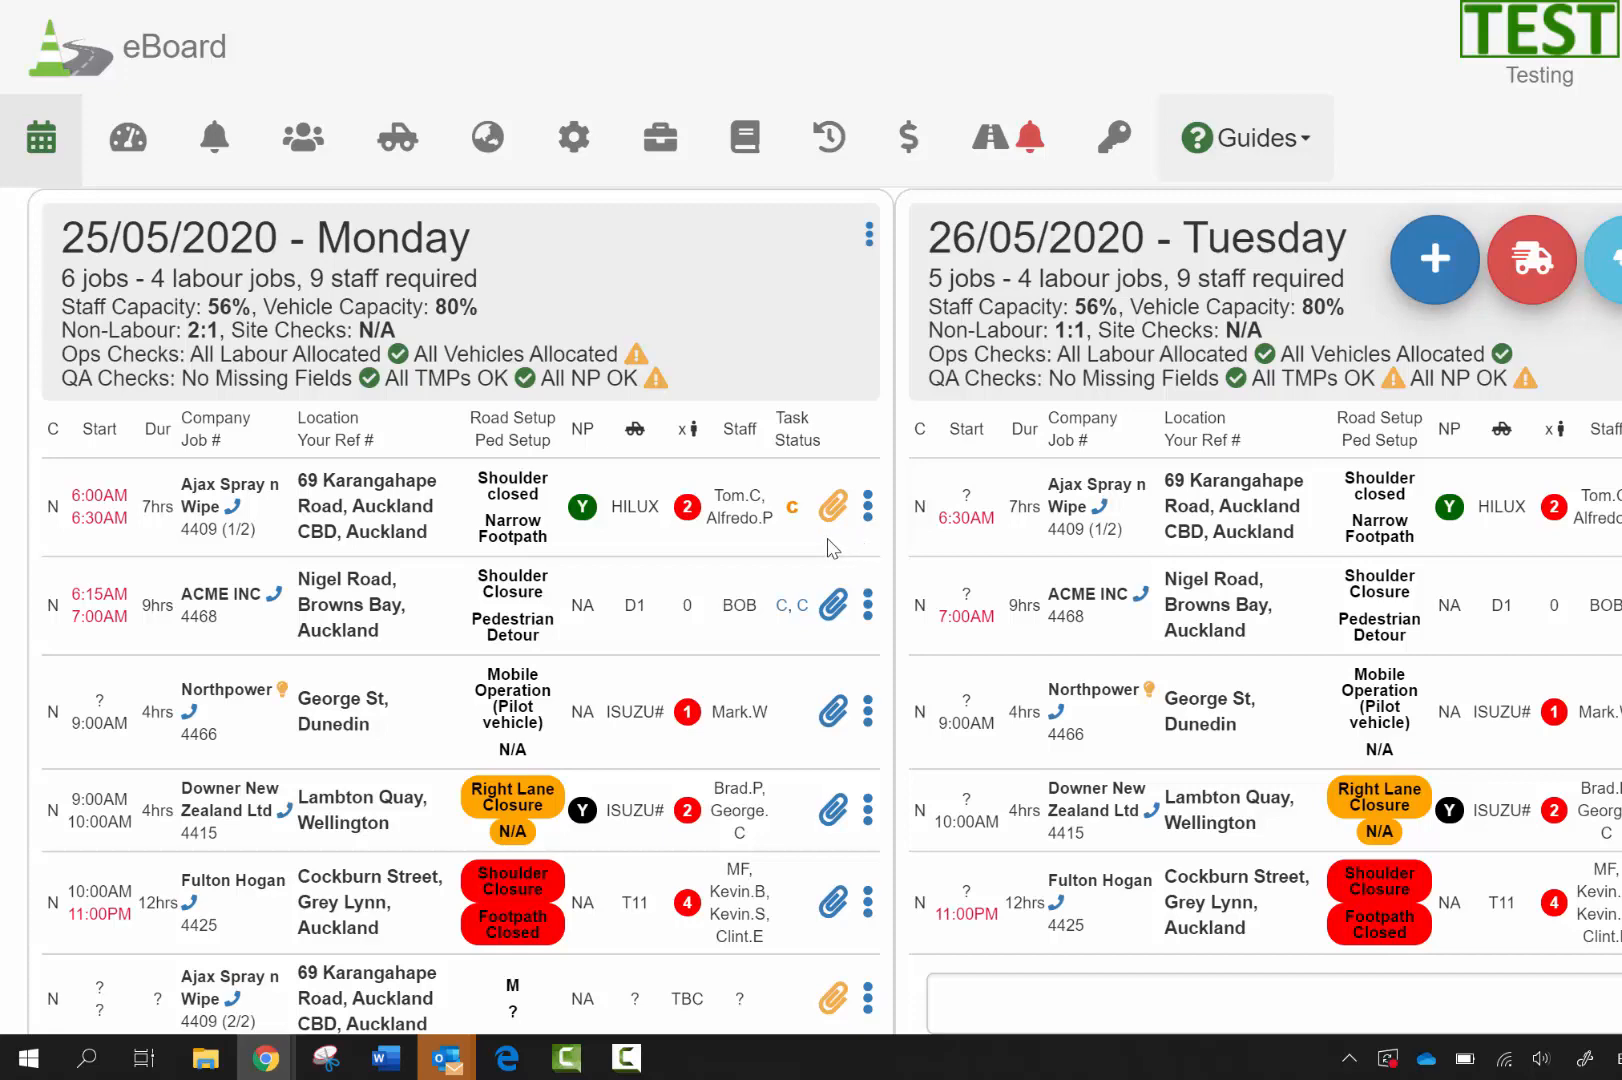
View job 4409's full details from its actions menu, down to Create linked job
left_click_drag(820, 618, 866, 553)
left_click(869, 512)
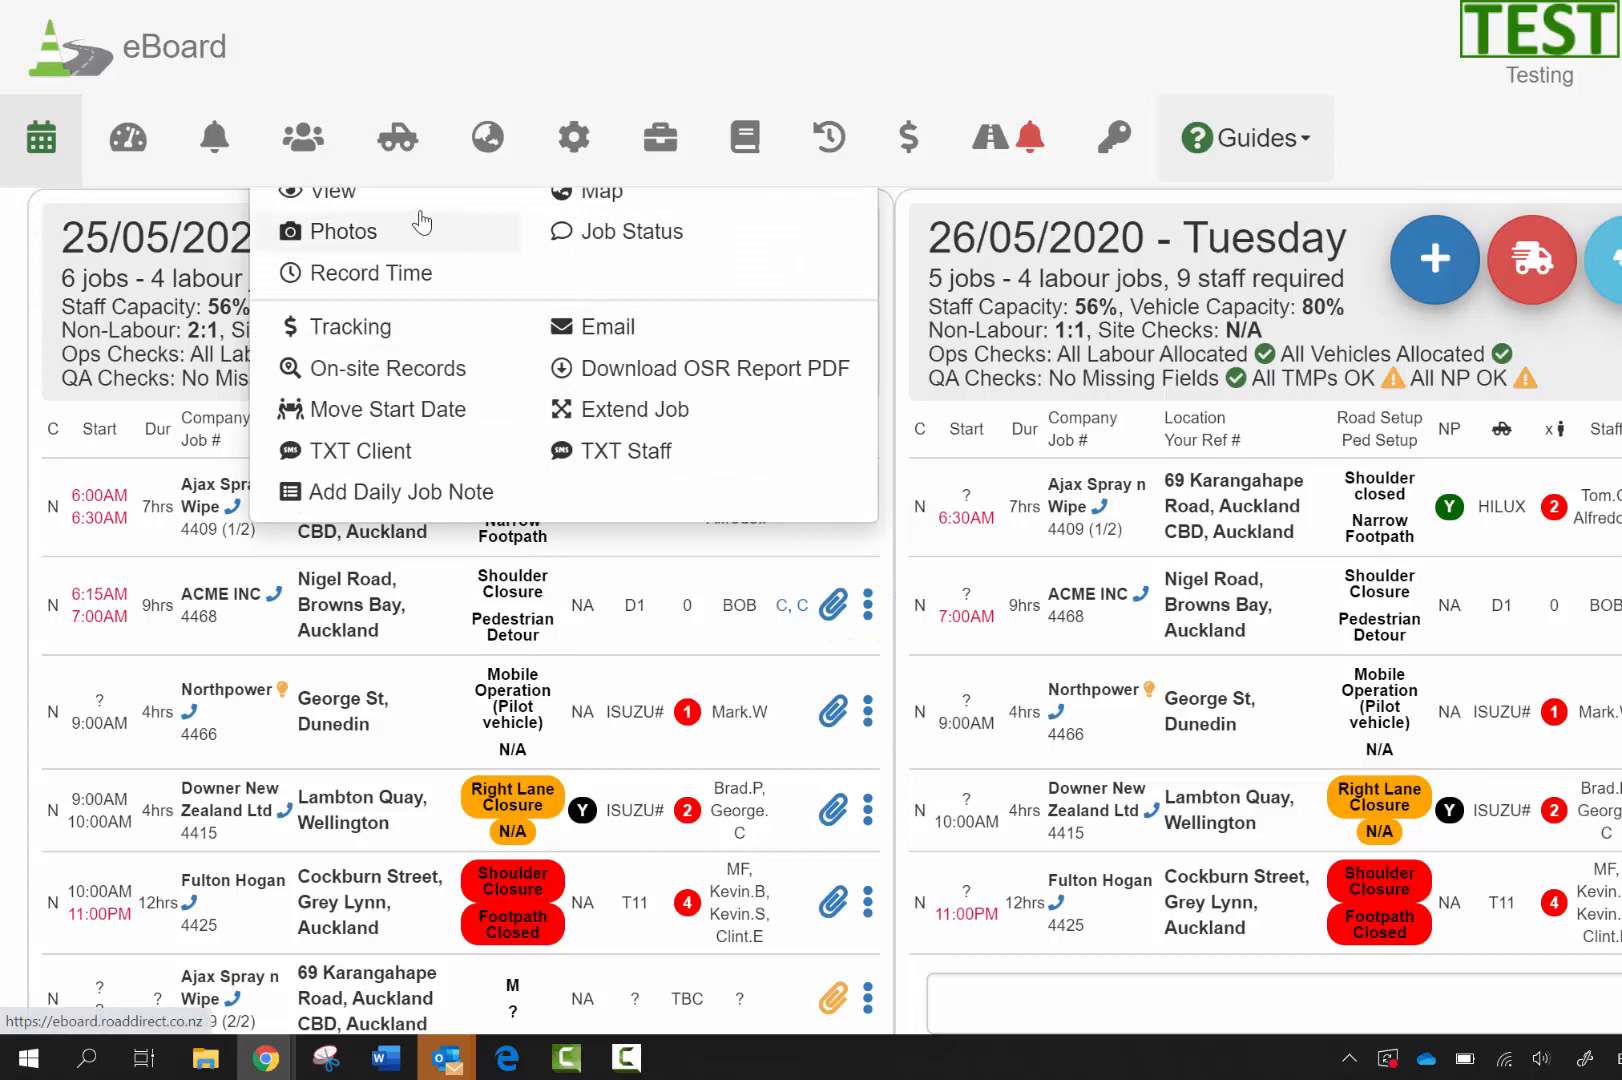
scroll(350, 230, "up", 1)
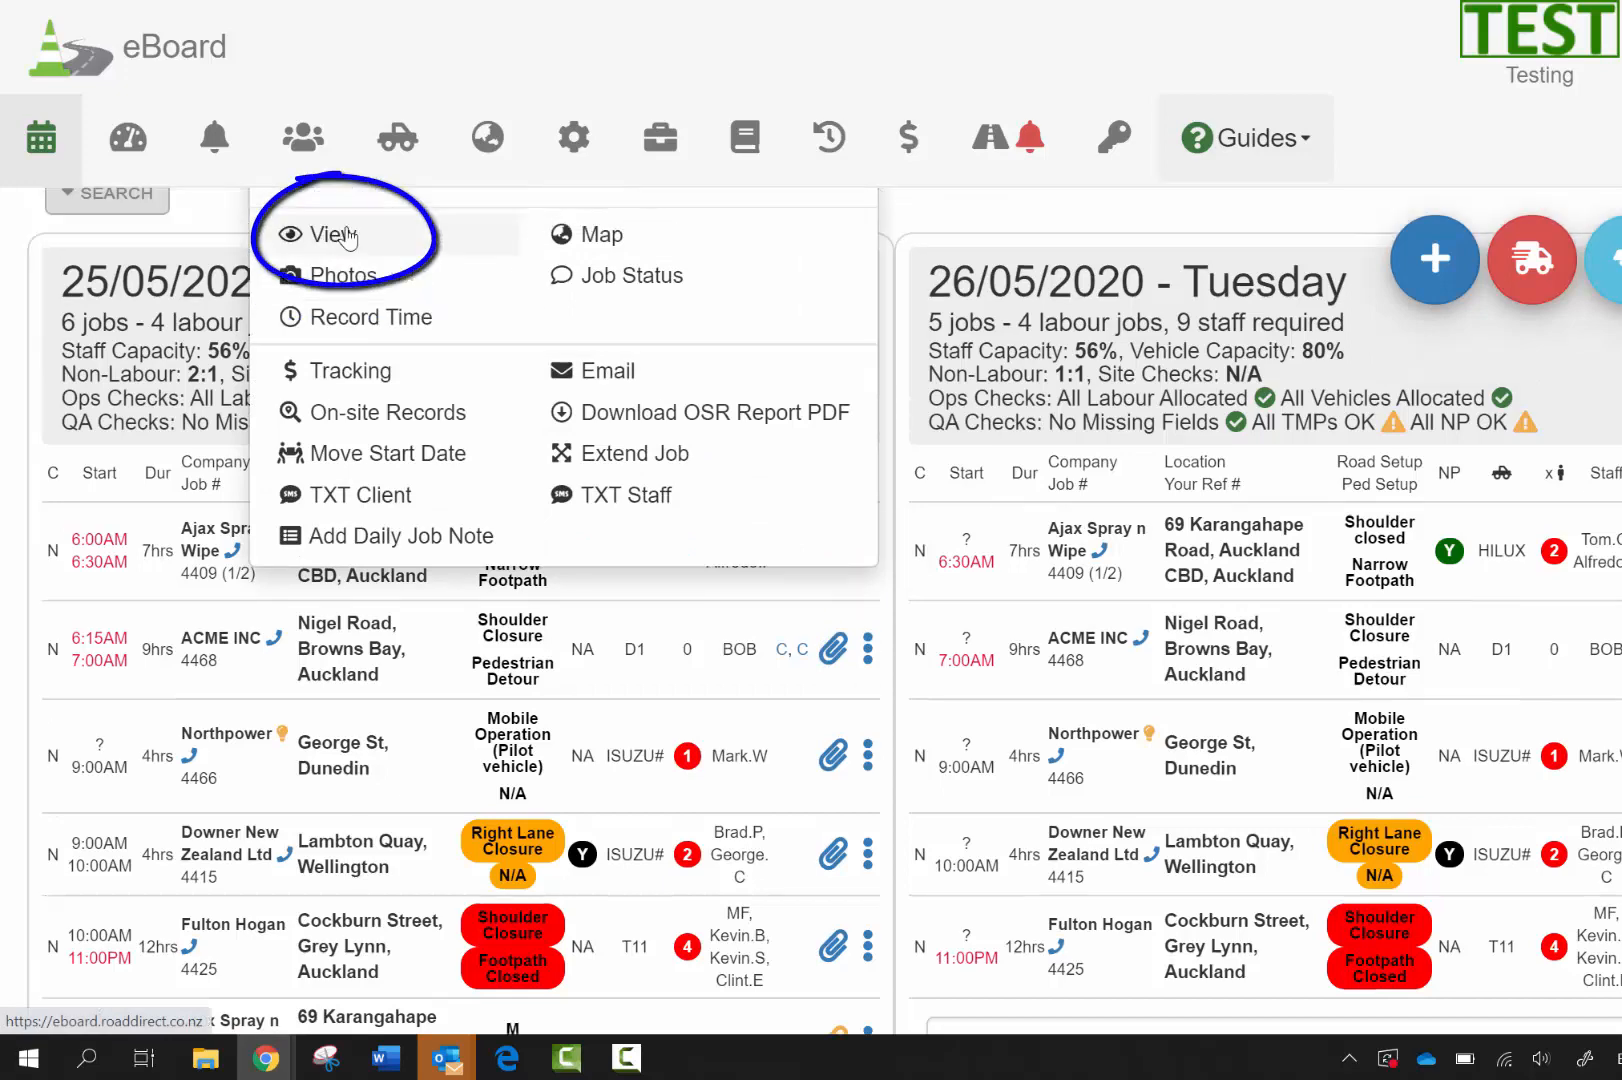
left_click(347, 238)
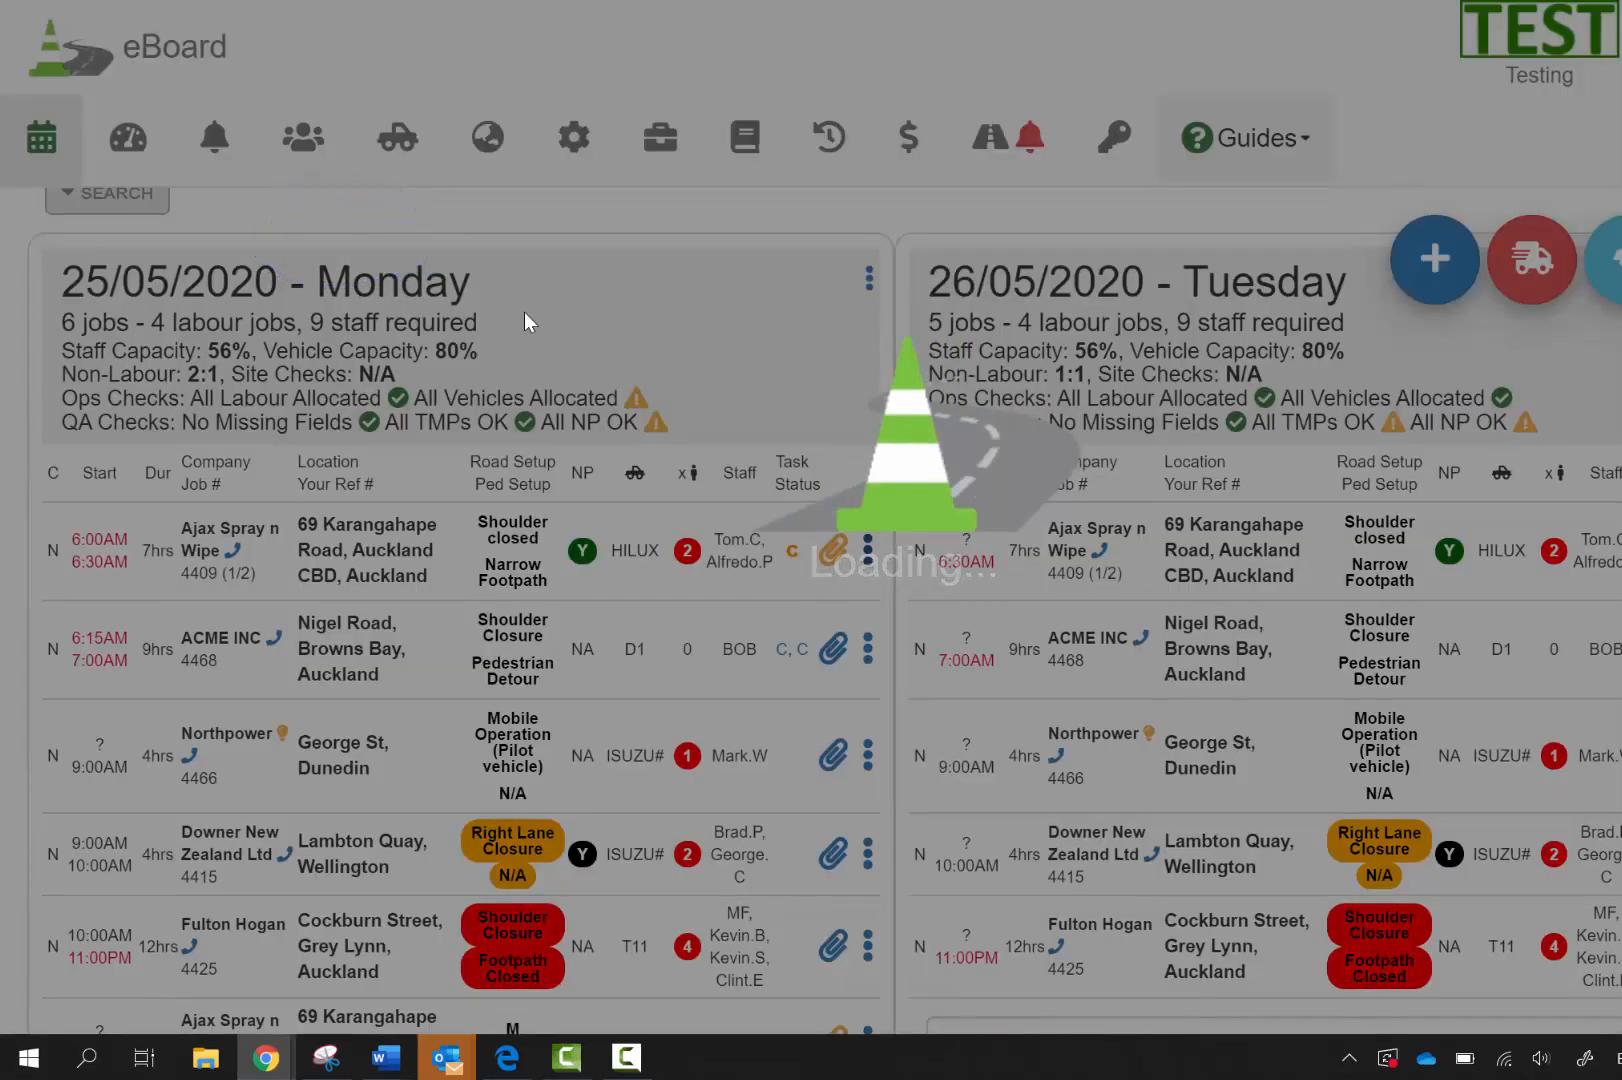
scroll(525, 313, "down", 15)
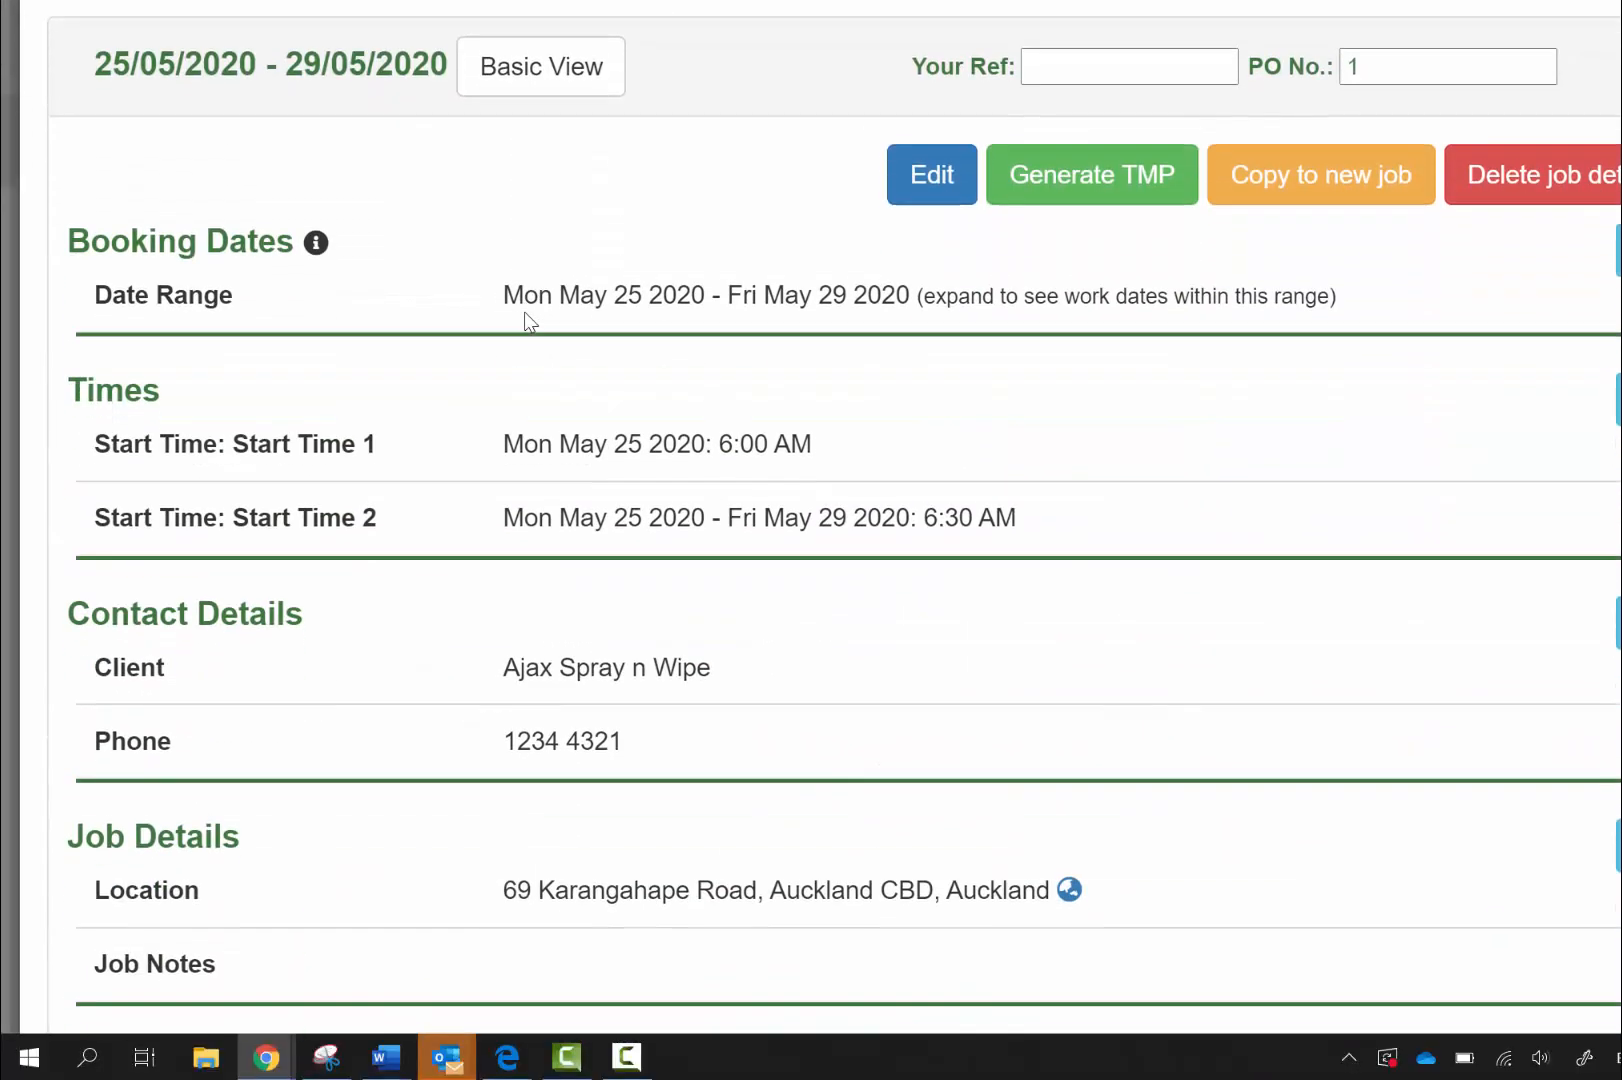
scroll(525, 318, "down", 6)
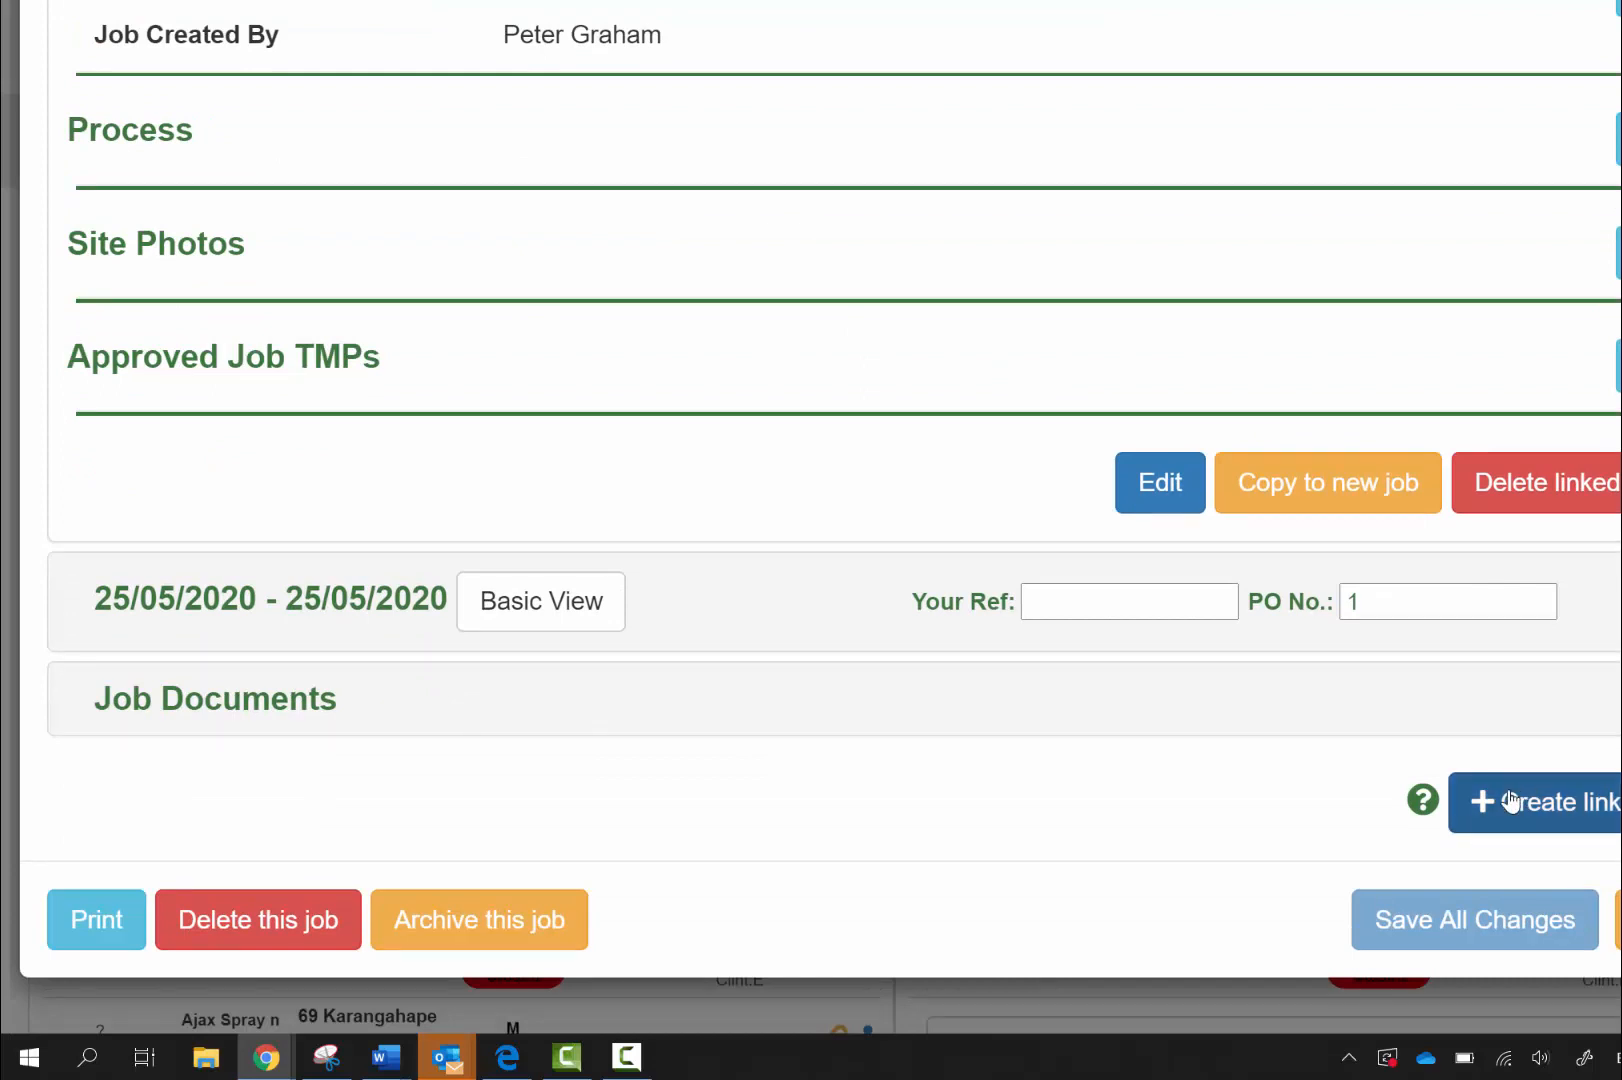
mouse_move(1424, 802)
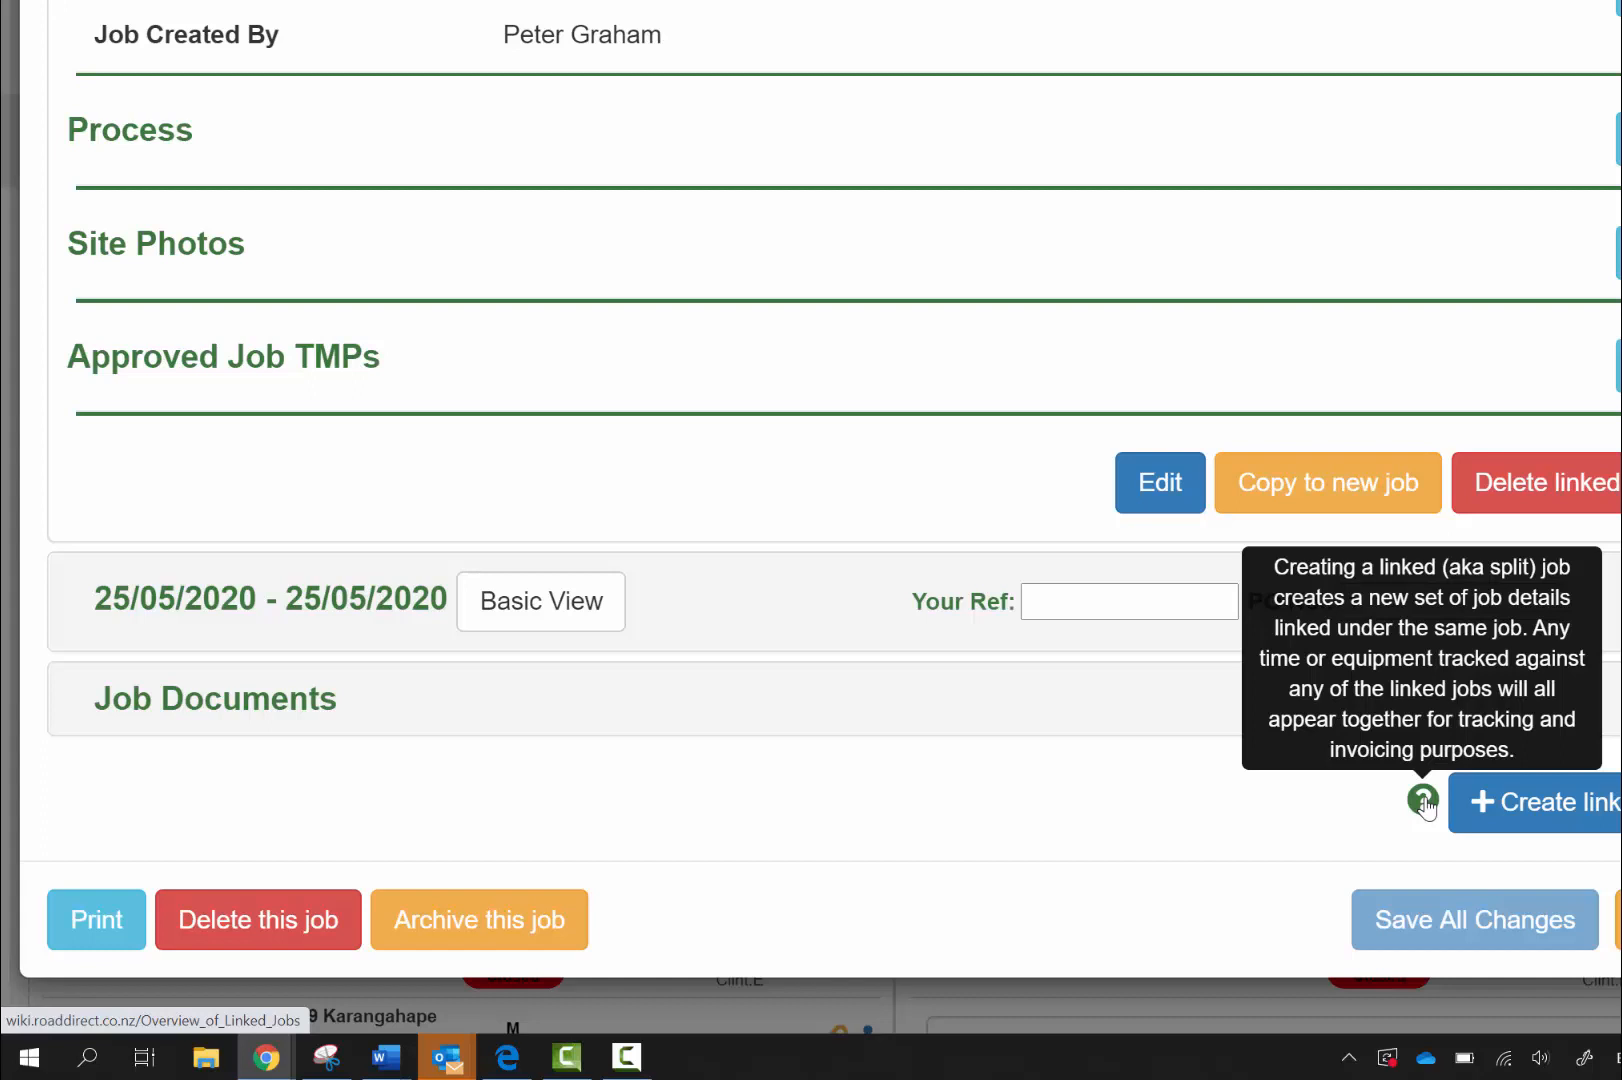
Create a linked job and add the 25–26 May 2020 date range as its bookings
left_click(1542, 822)
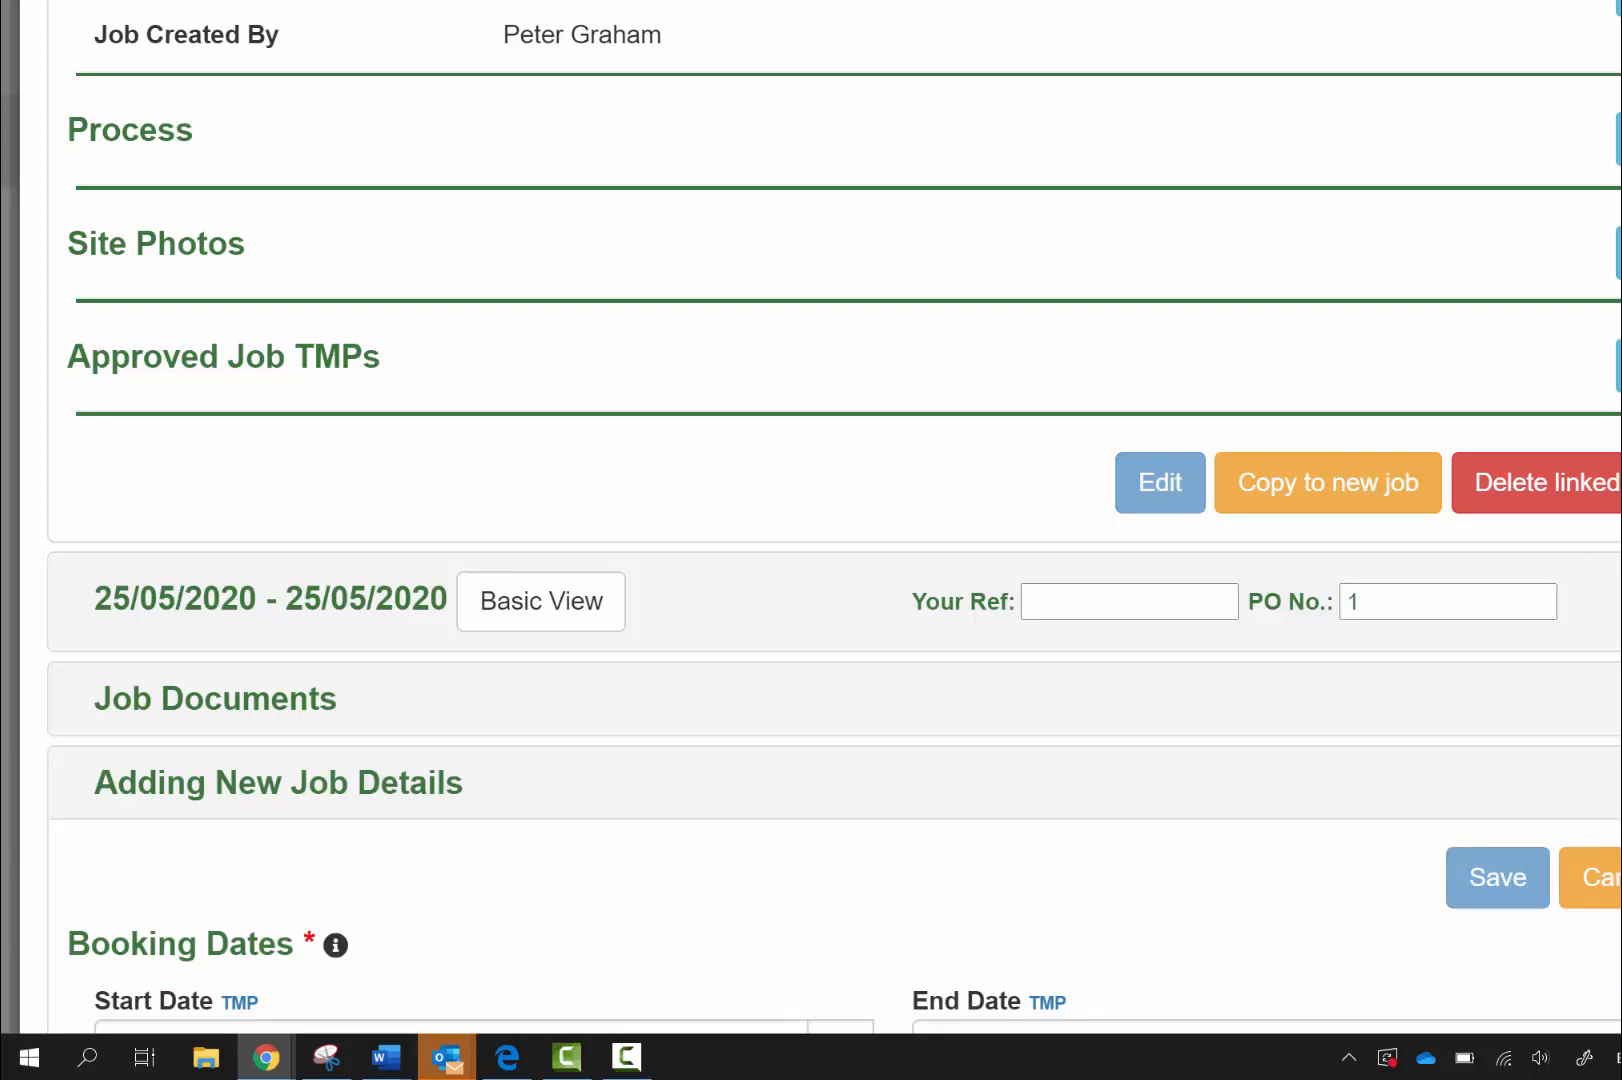
scroll(811, 520, "down", 6)
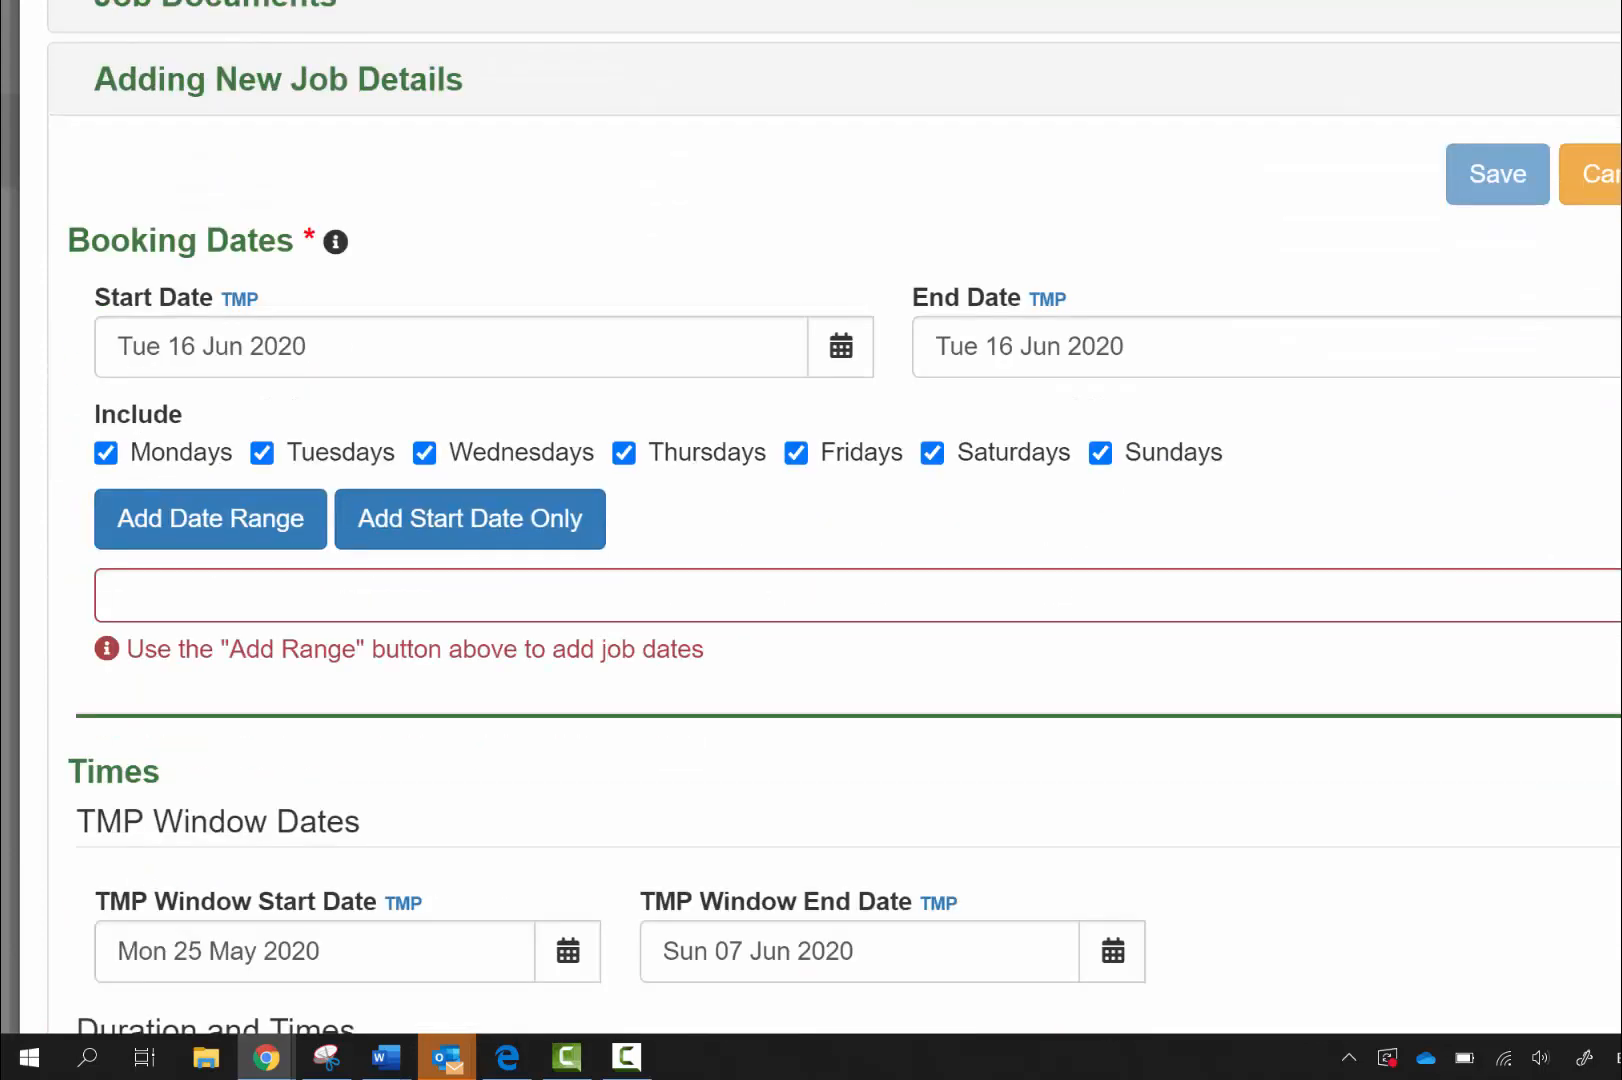
left_click(838, 366)
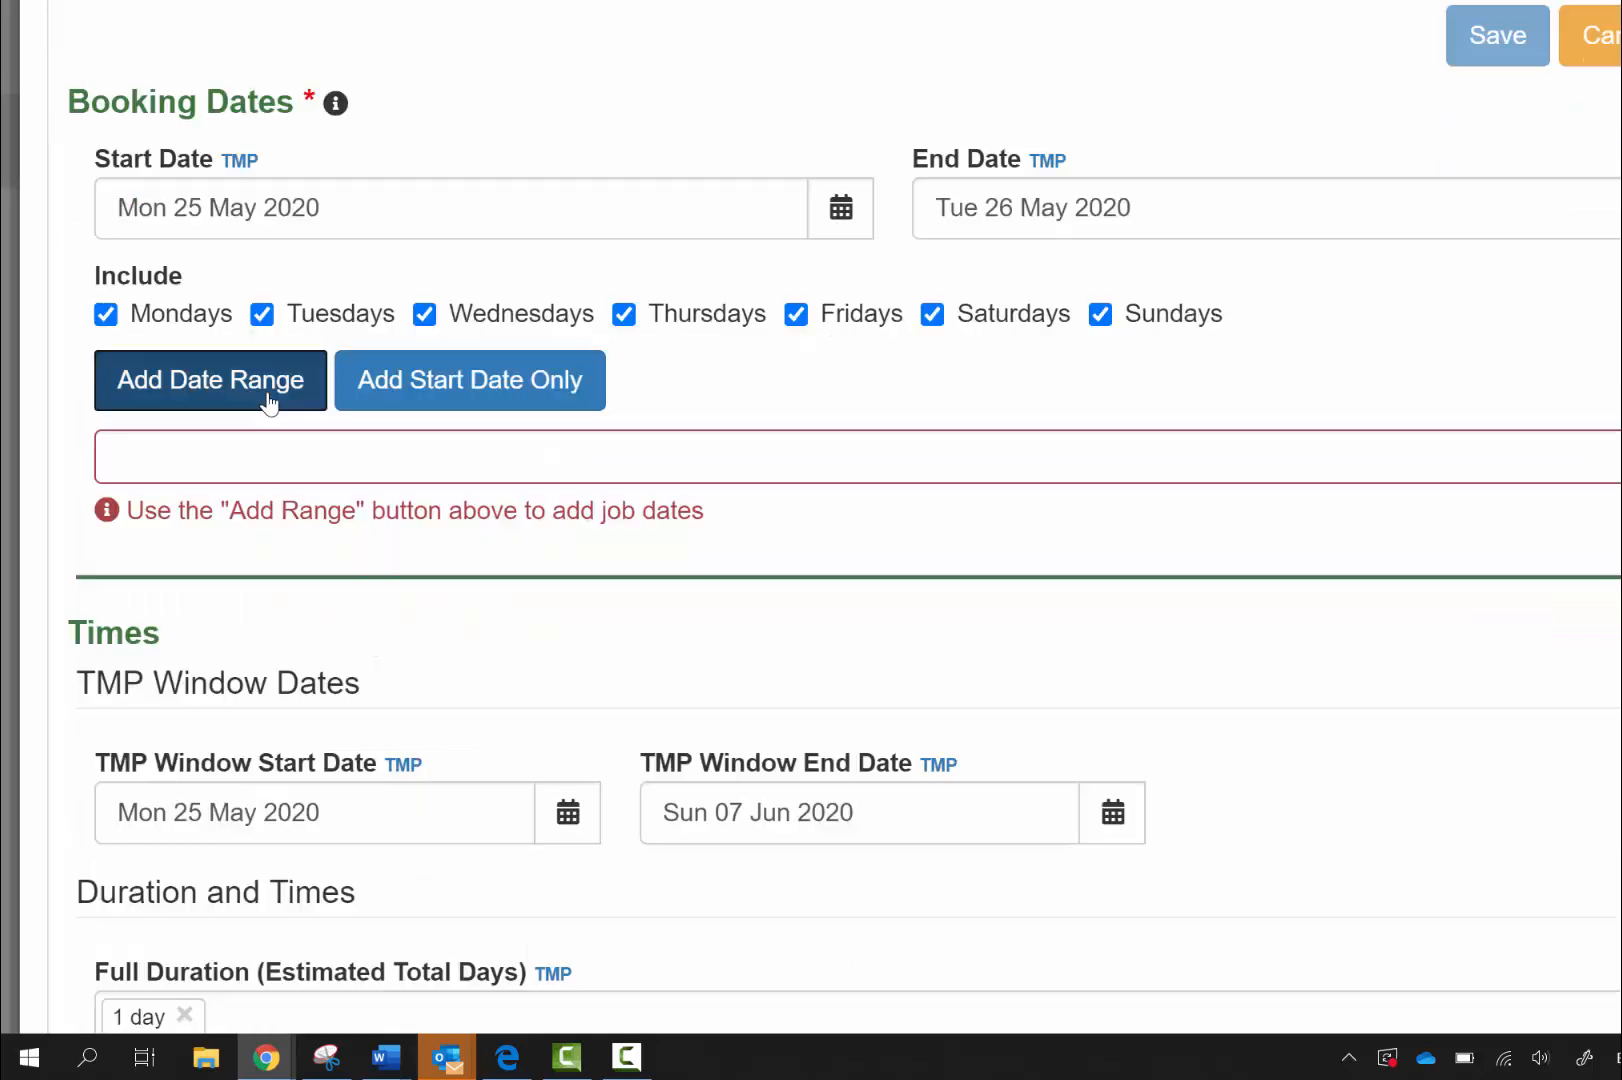
left_click(269, 400)
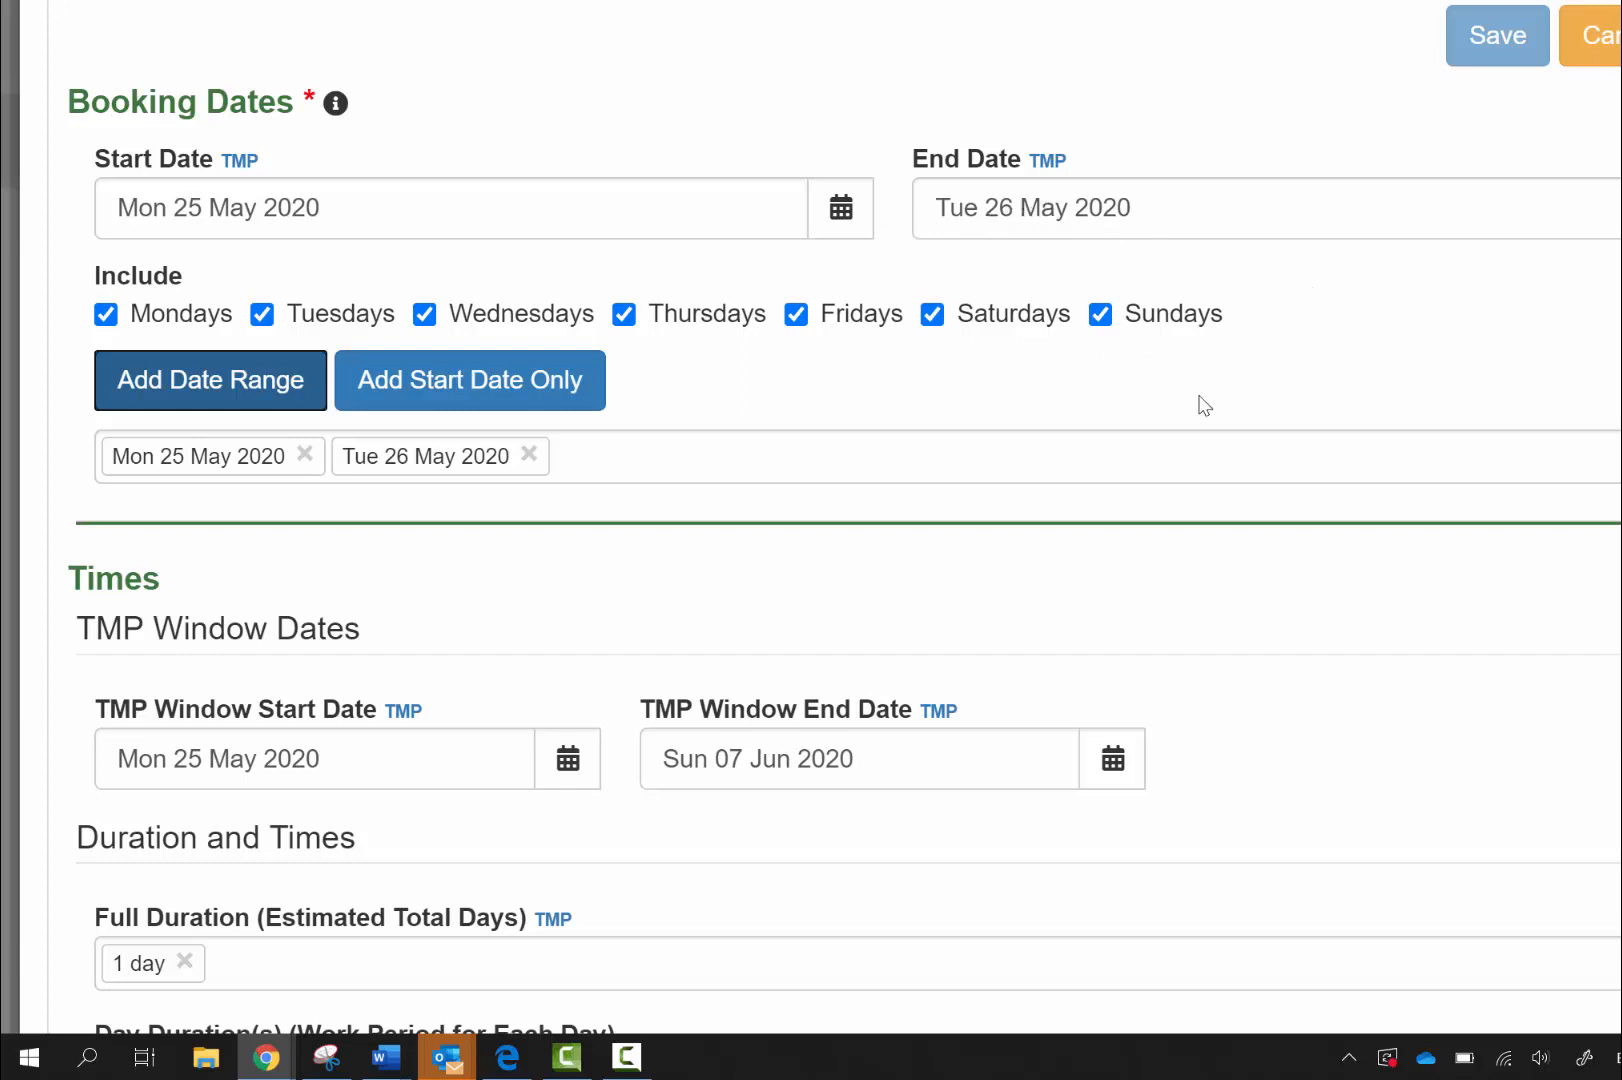
scroll(361, 244, "down", 10)
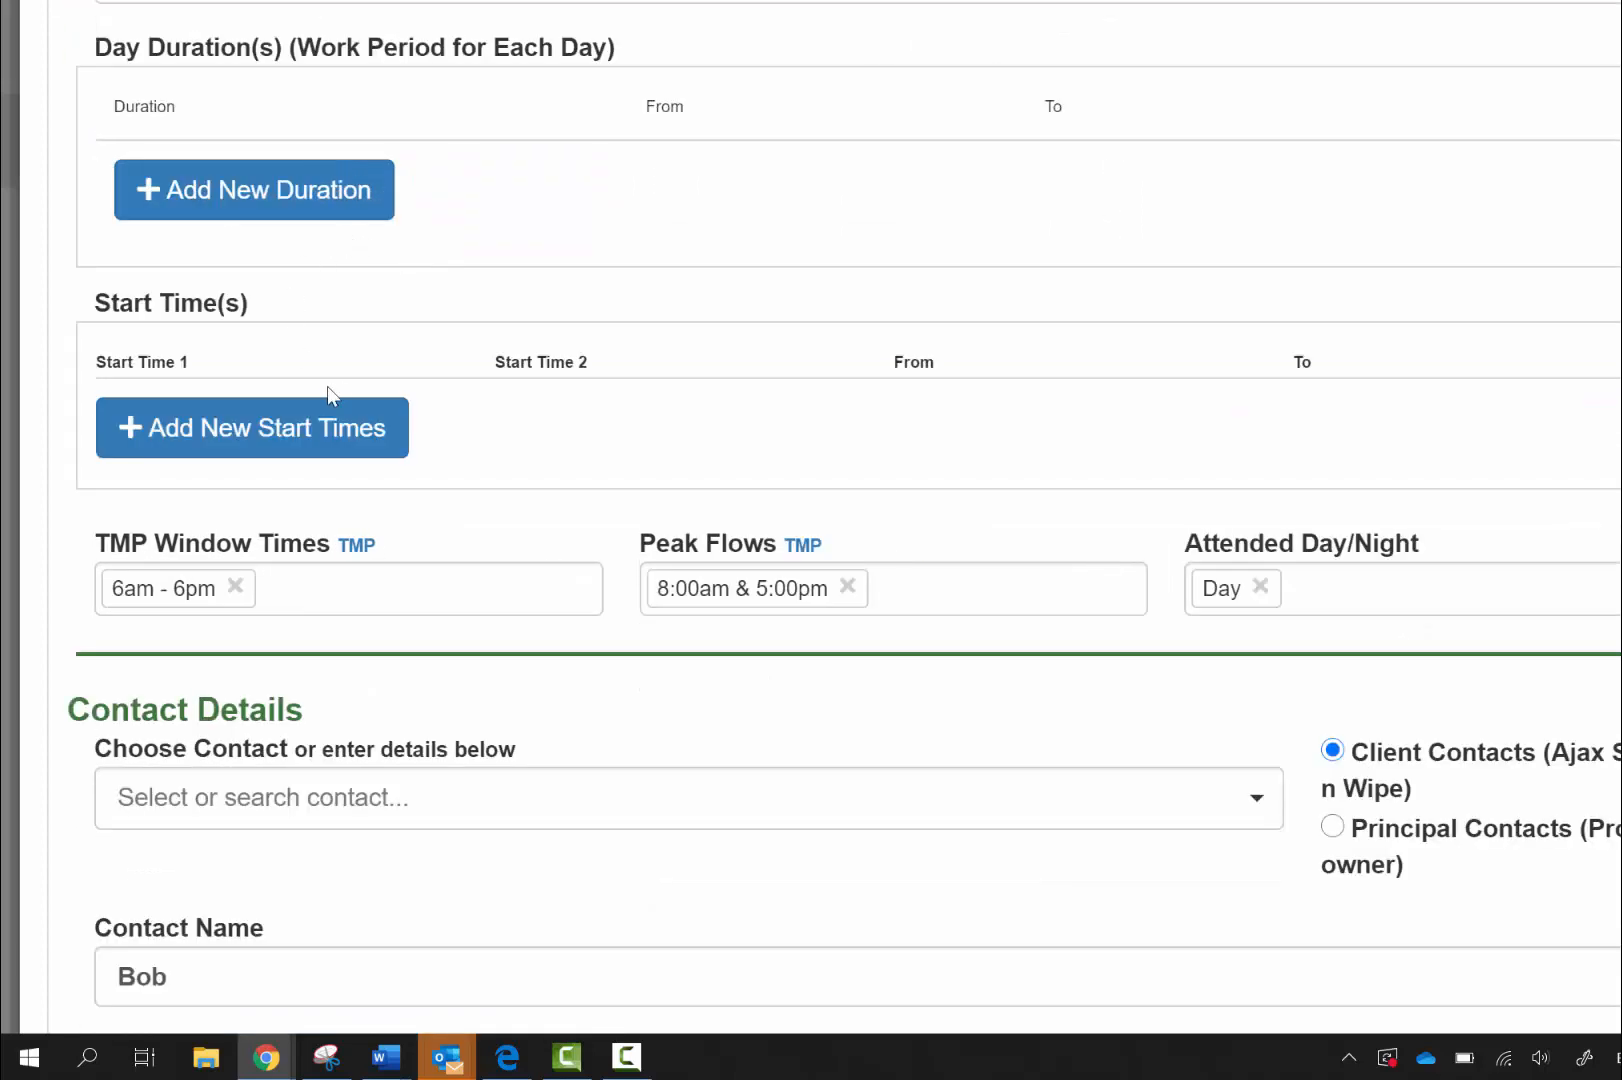
scroll(383, 387, "down", 5)
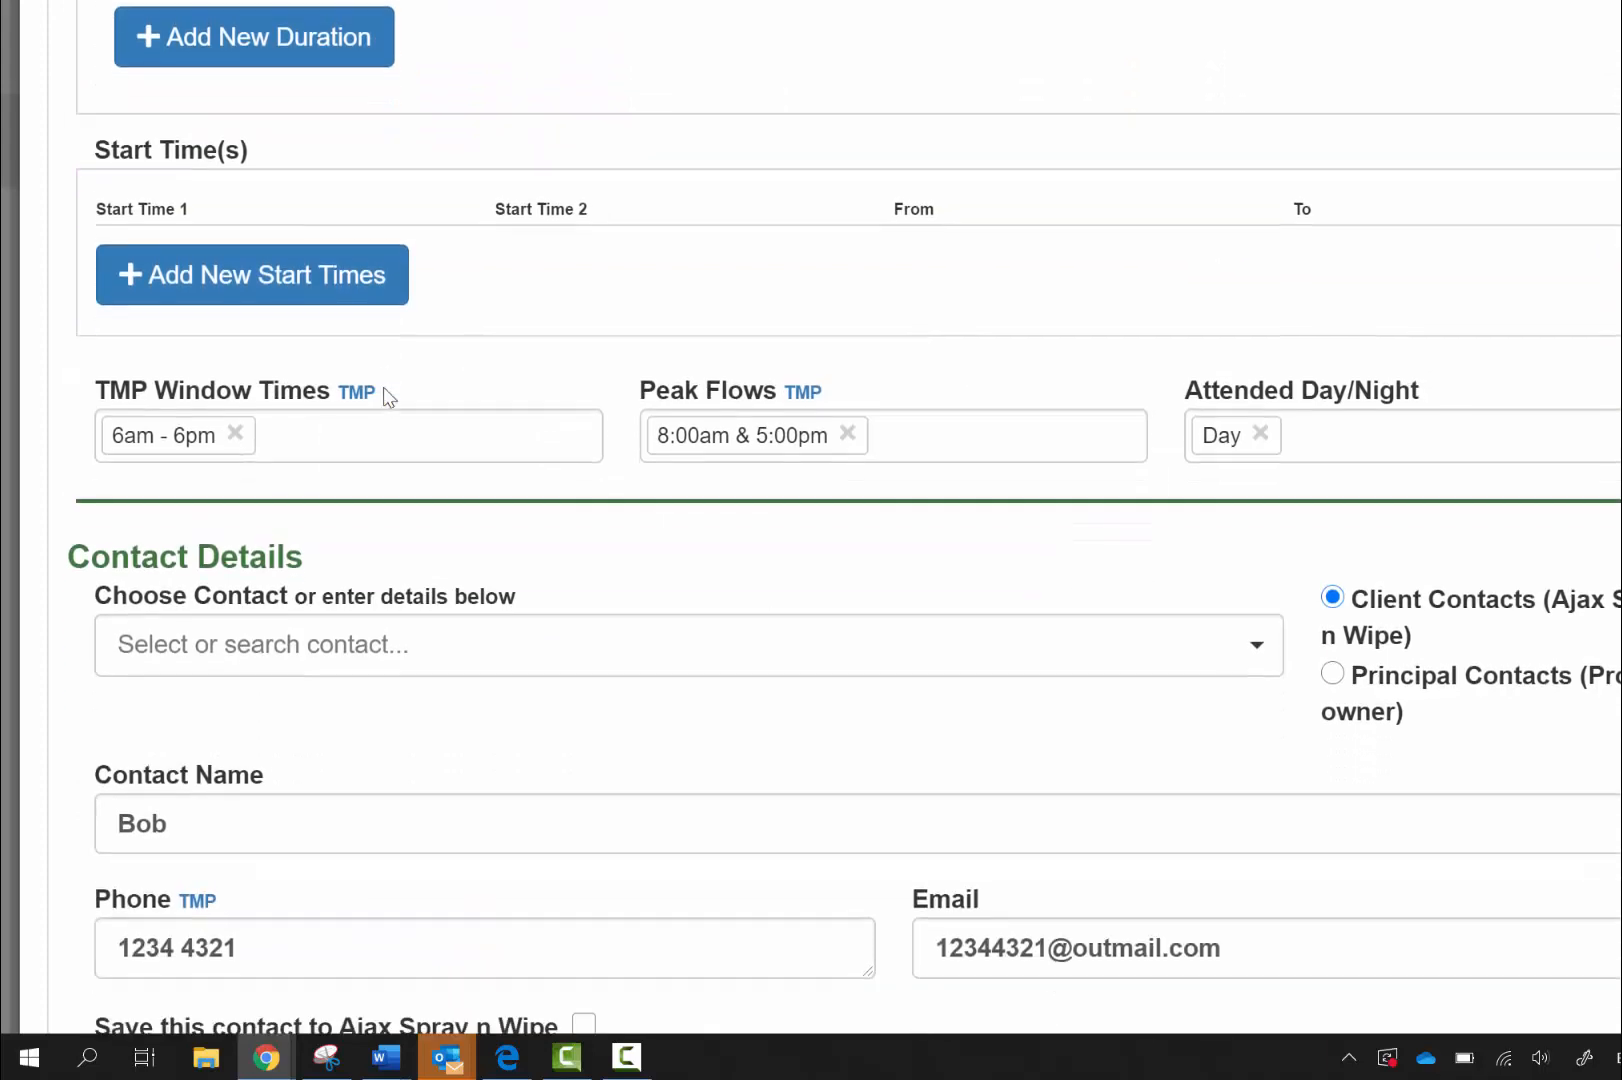
scroll(383, 397, "down", 3)
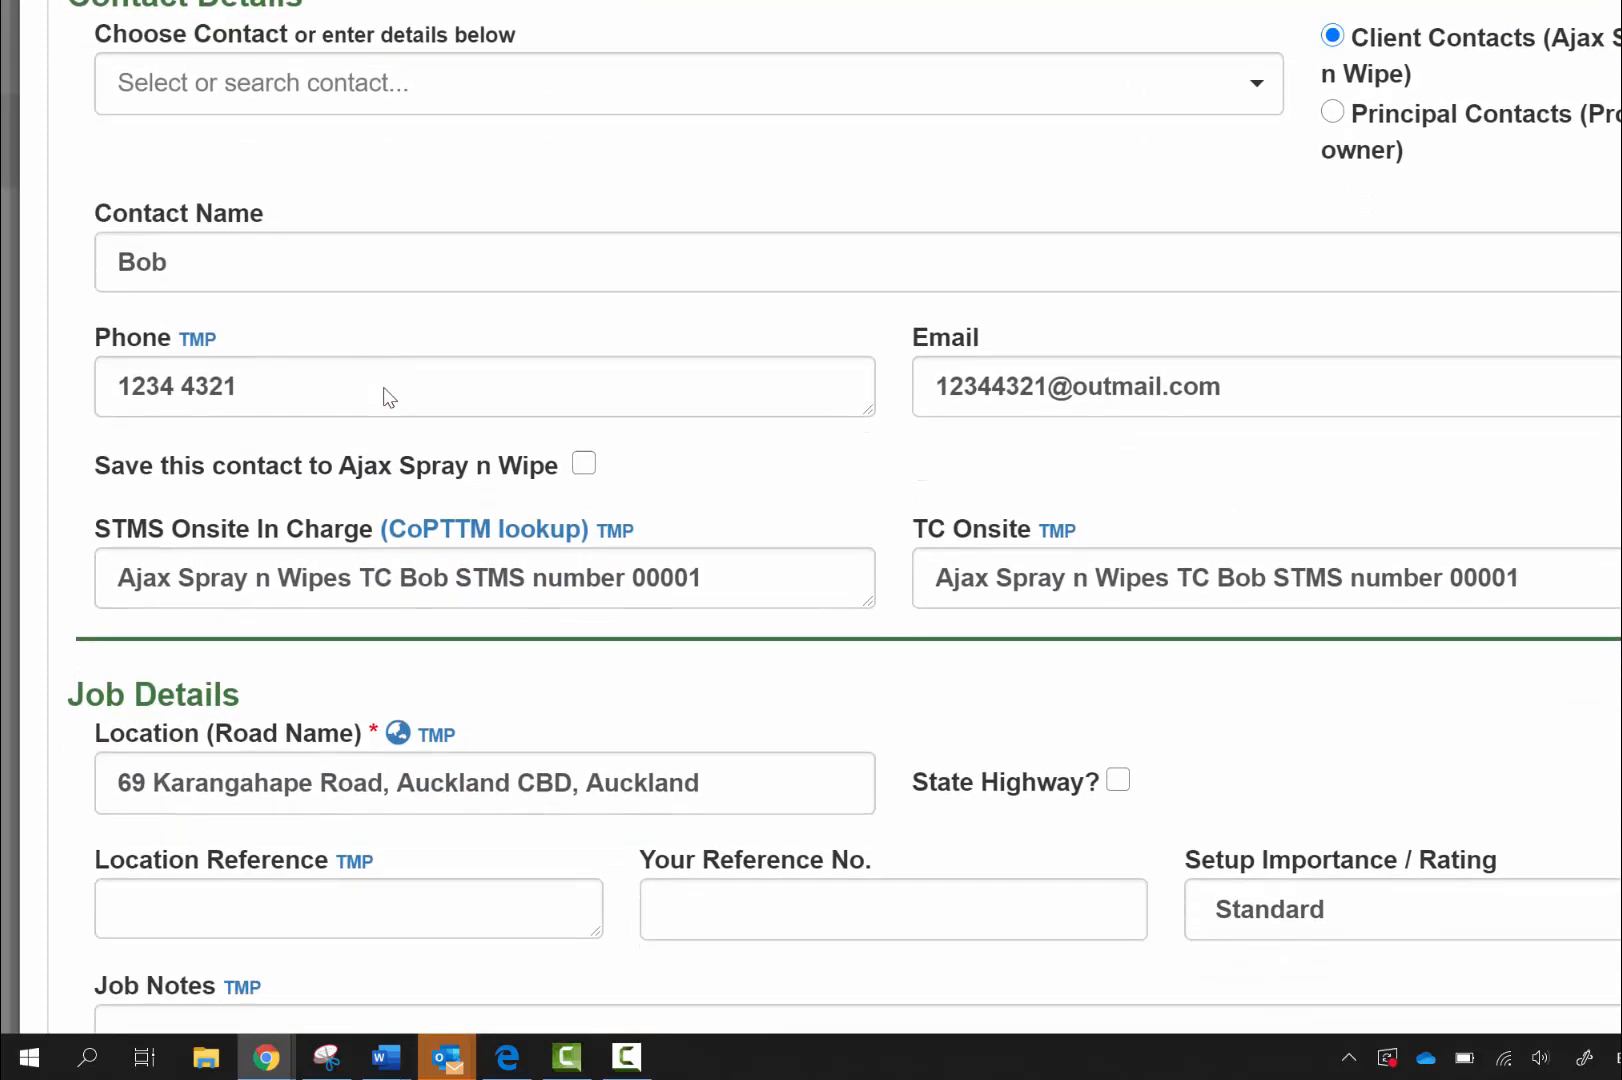
scroll(385, 396, "down", 1)
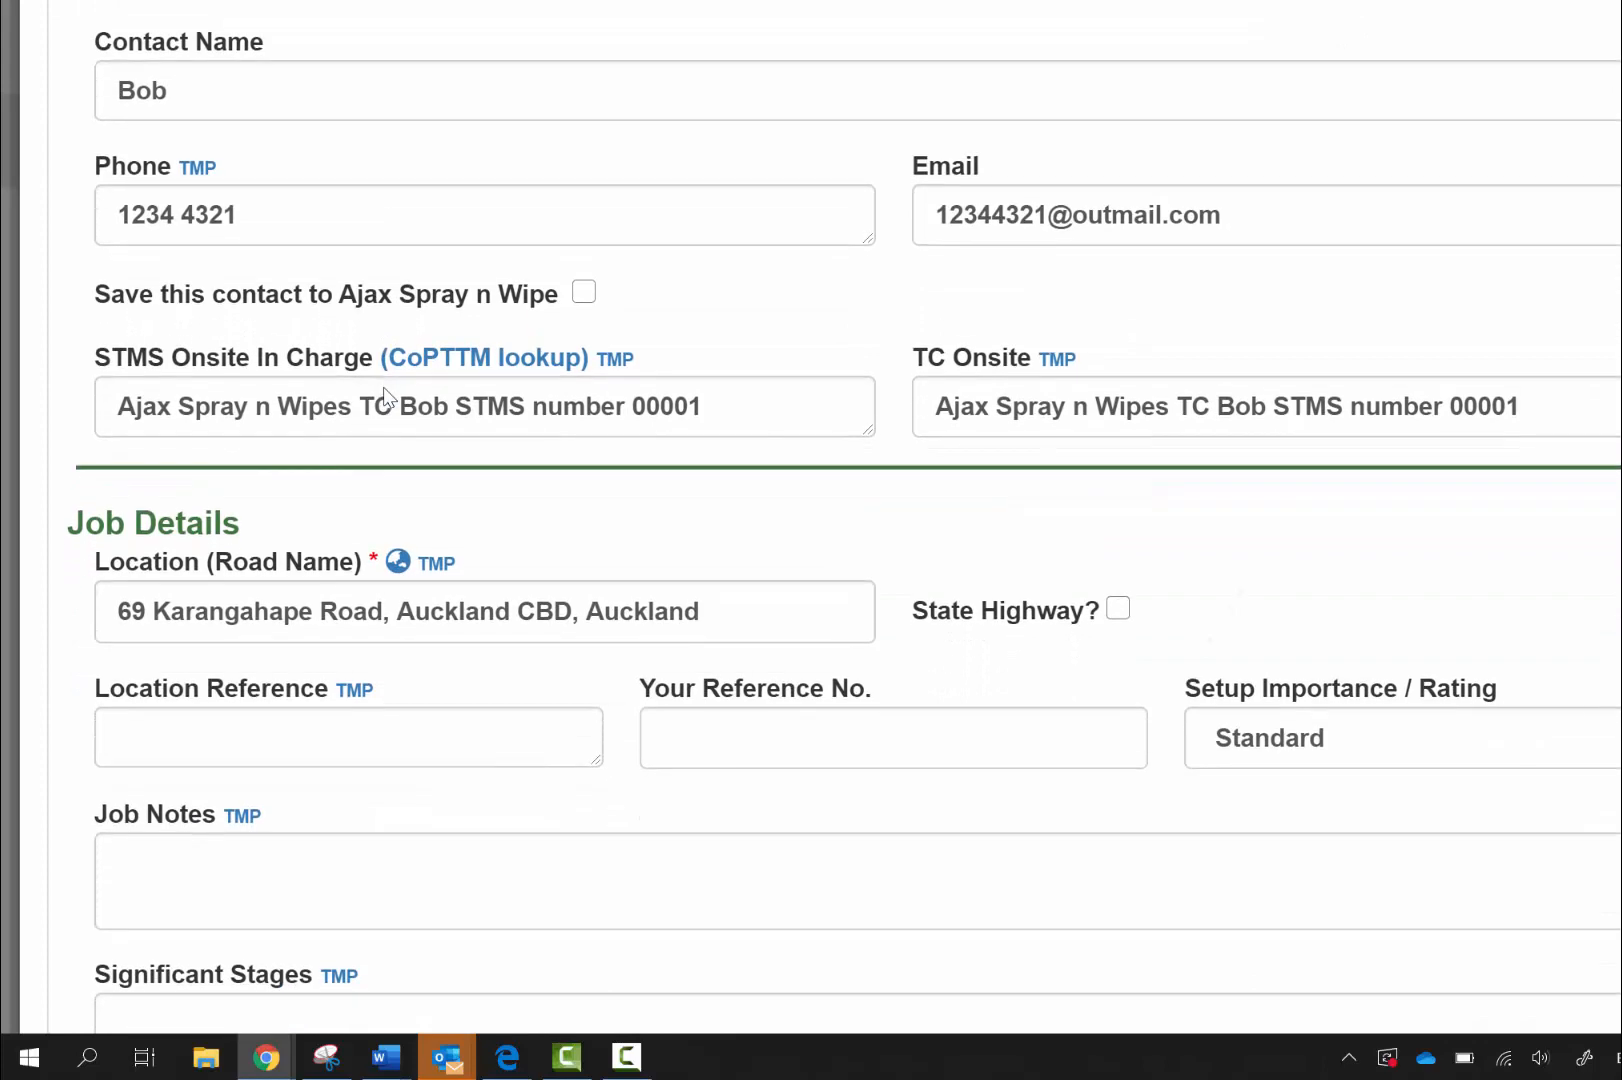
scroll(385, 396, "down", 3)
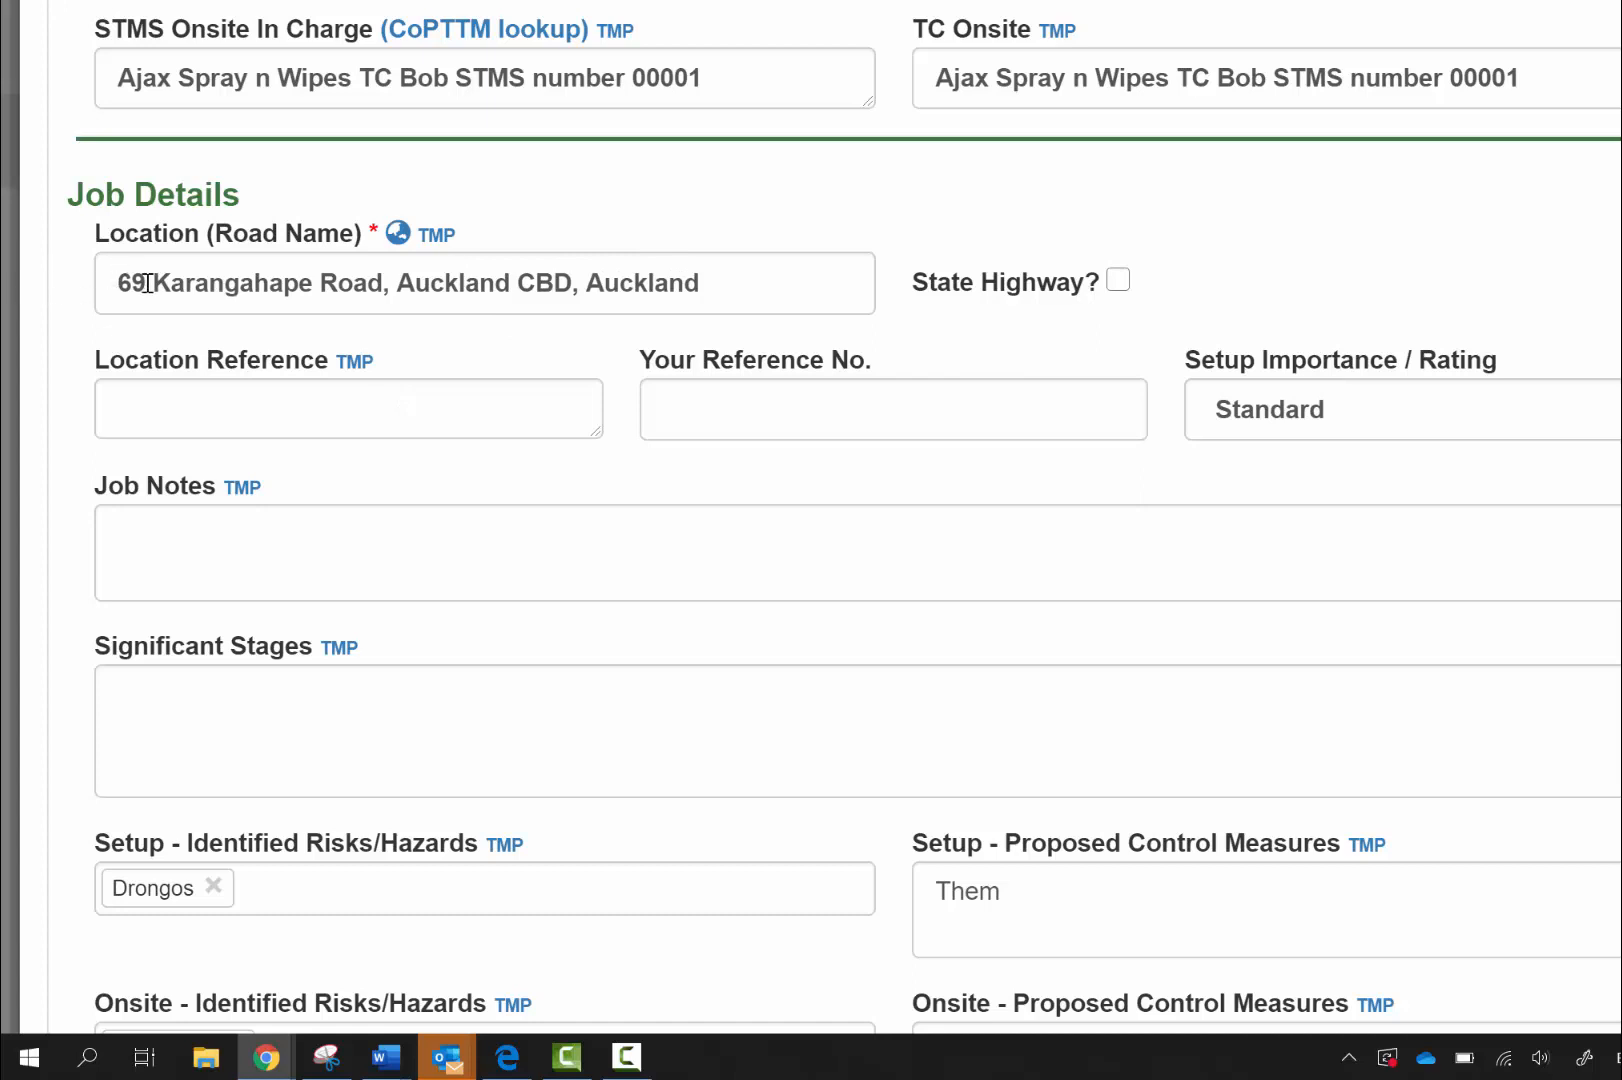
left_click_drag(146, 283, 120, 282)
key("BackSpace")
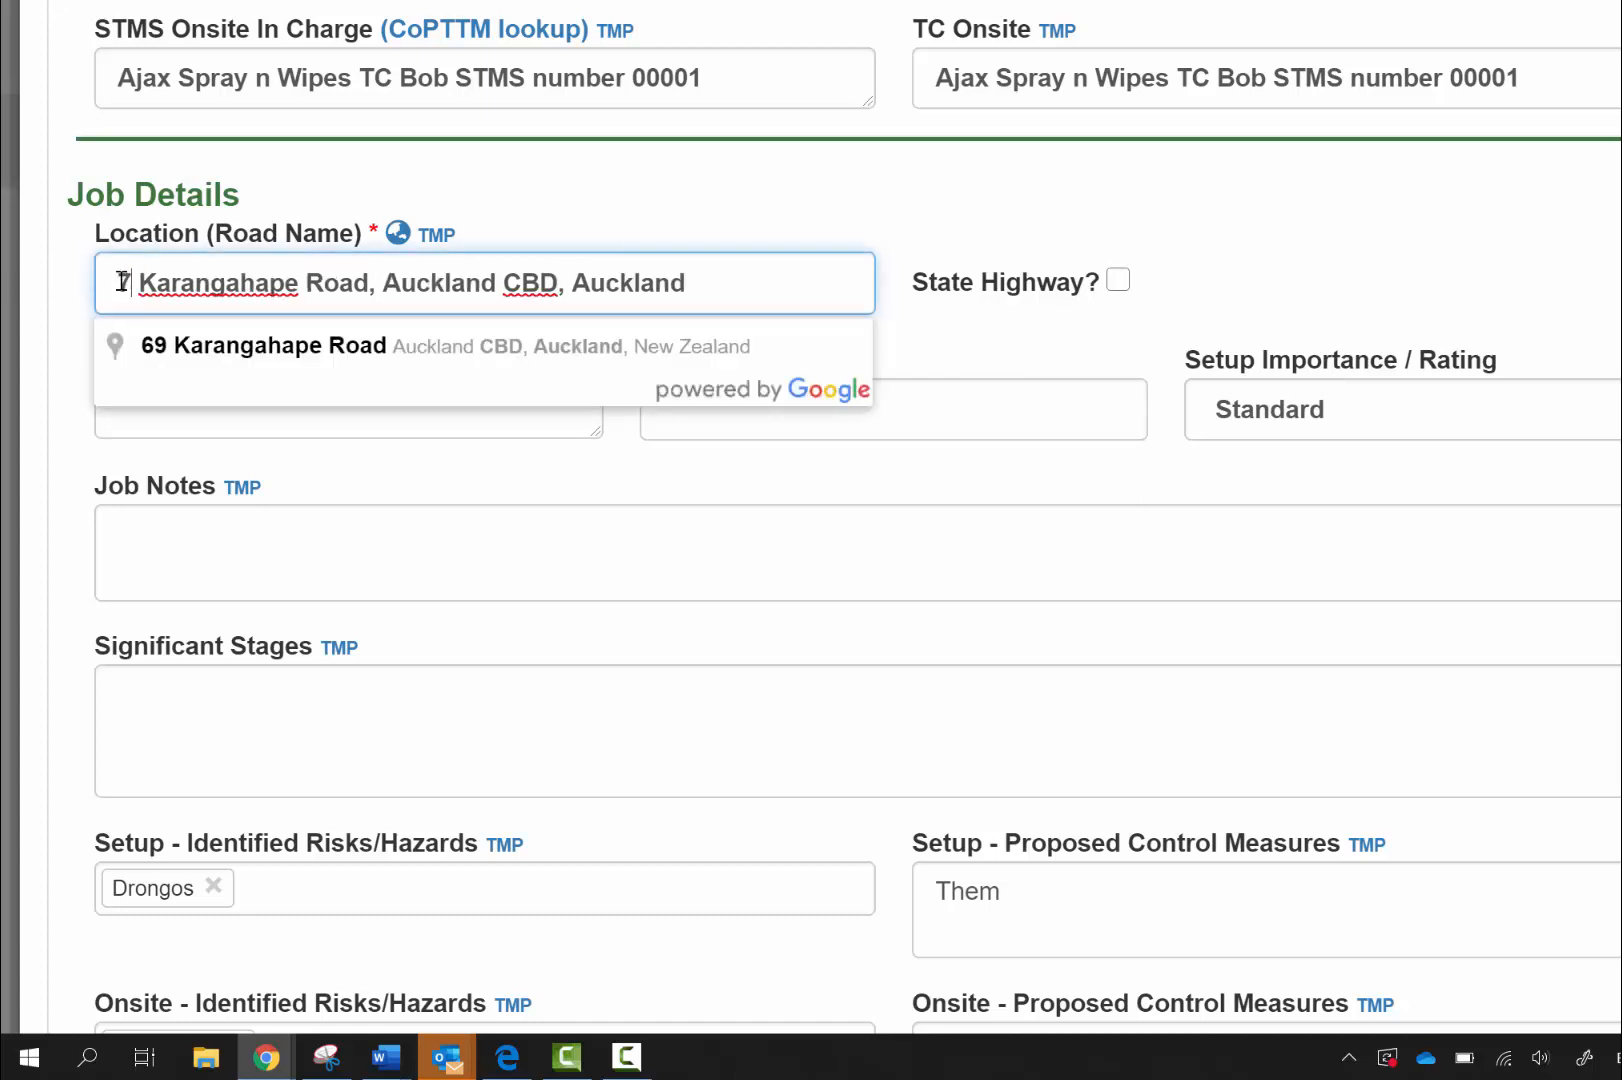
type("70")
left_click(759, 226)
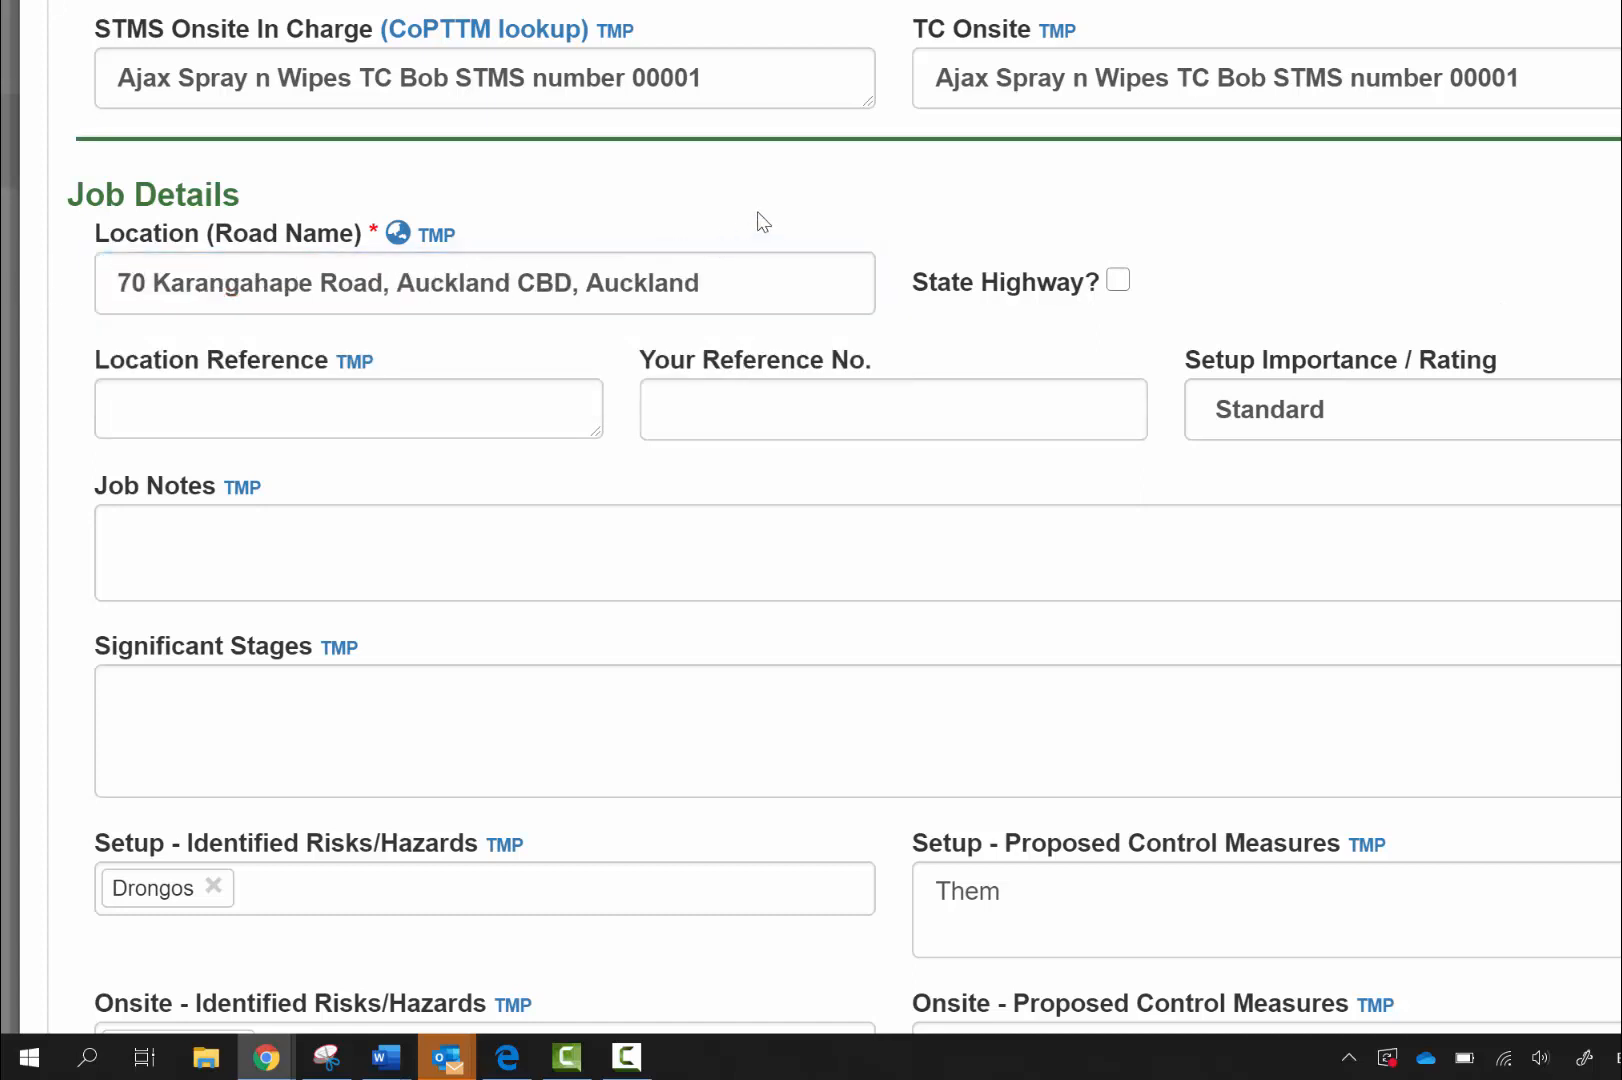
Set the closure to Road Closure (Detour) and allocate the permanent staff member onsite
scroll(1502, 311, "down", 2)
scroll(1507, 315, "down", 1)
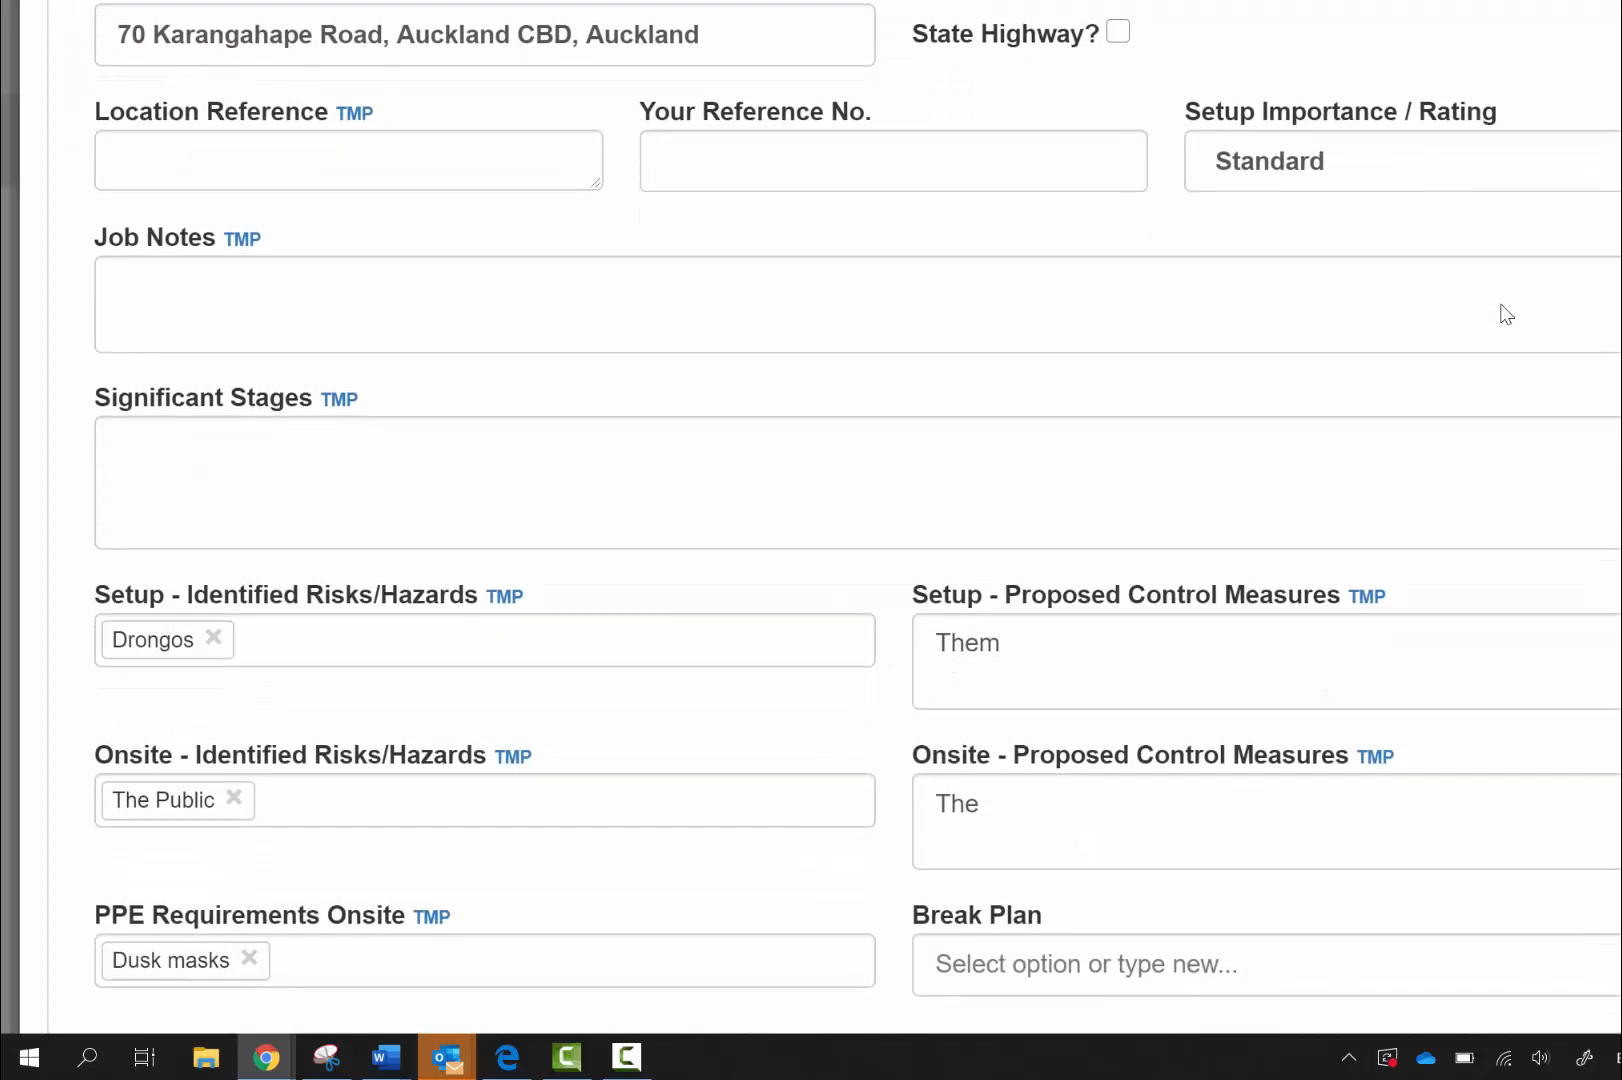
scroll(1507, 315, "up", 1)
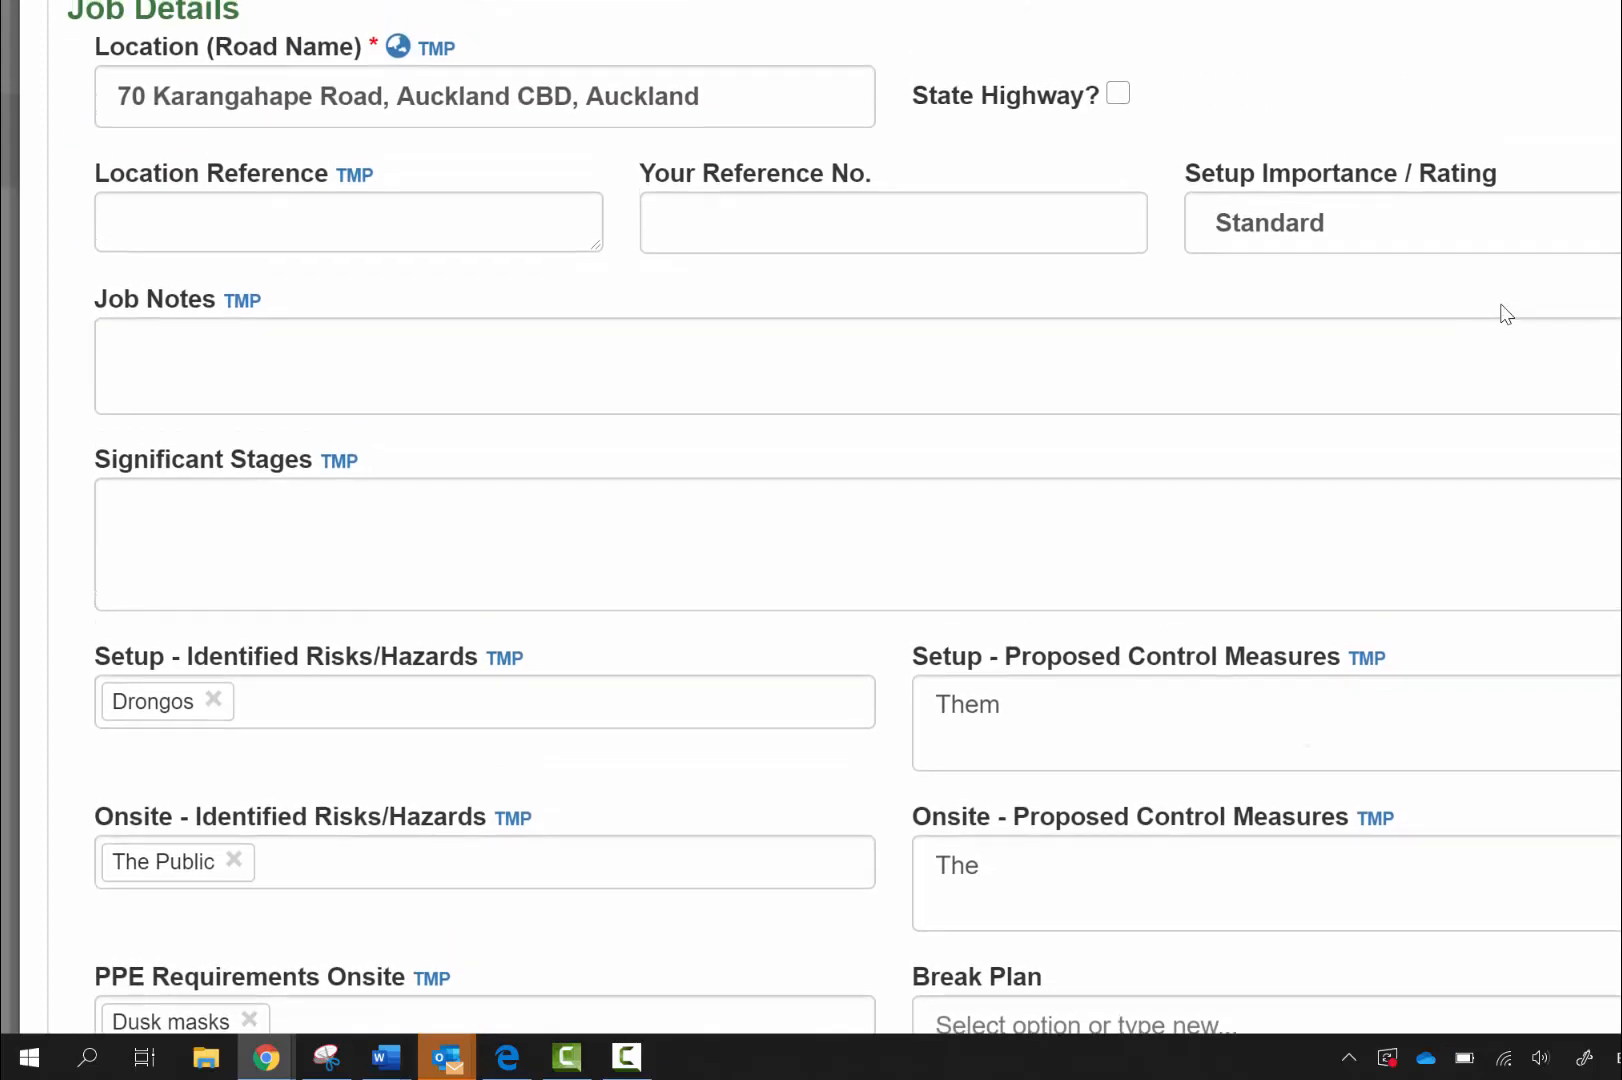
scroll(1507, 315, "down", 1)
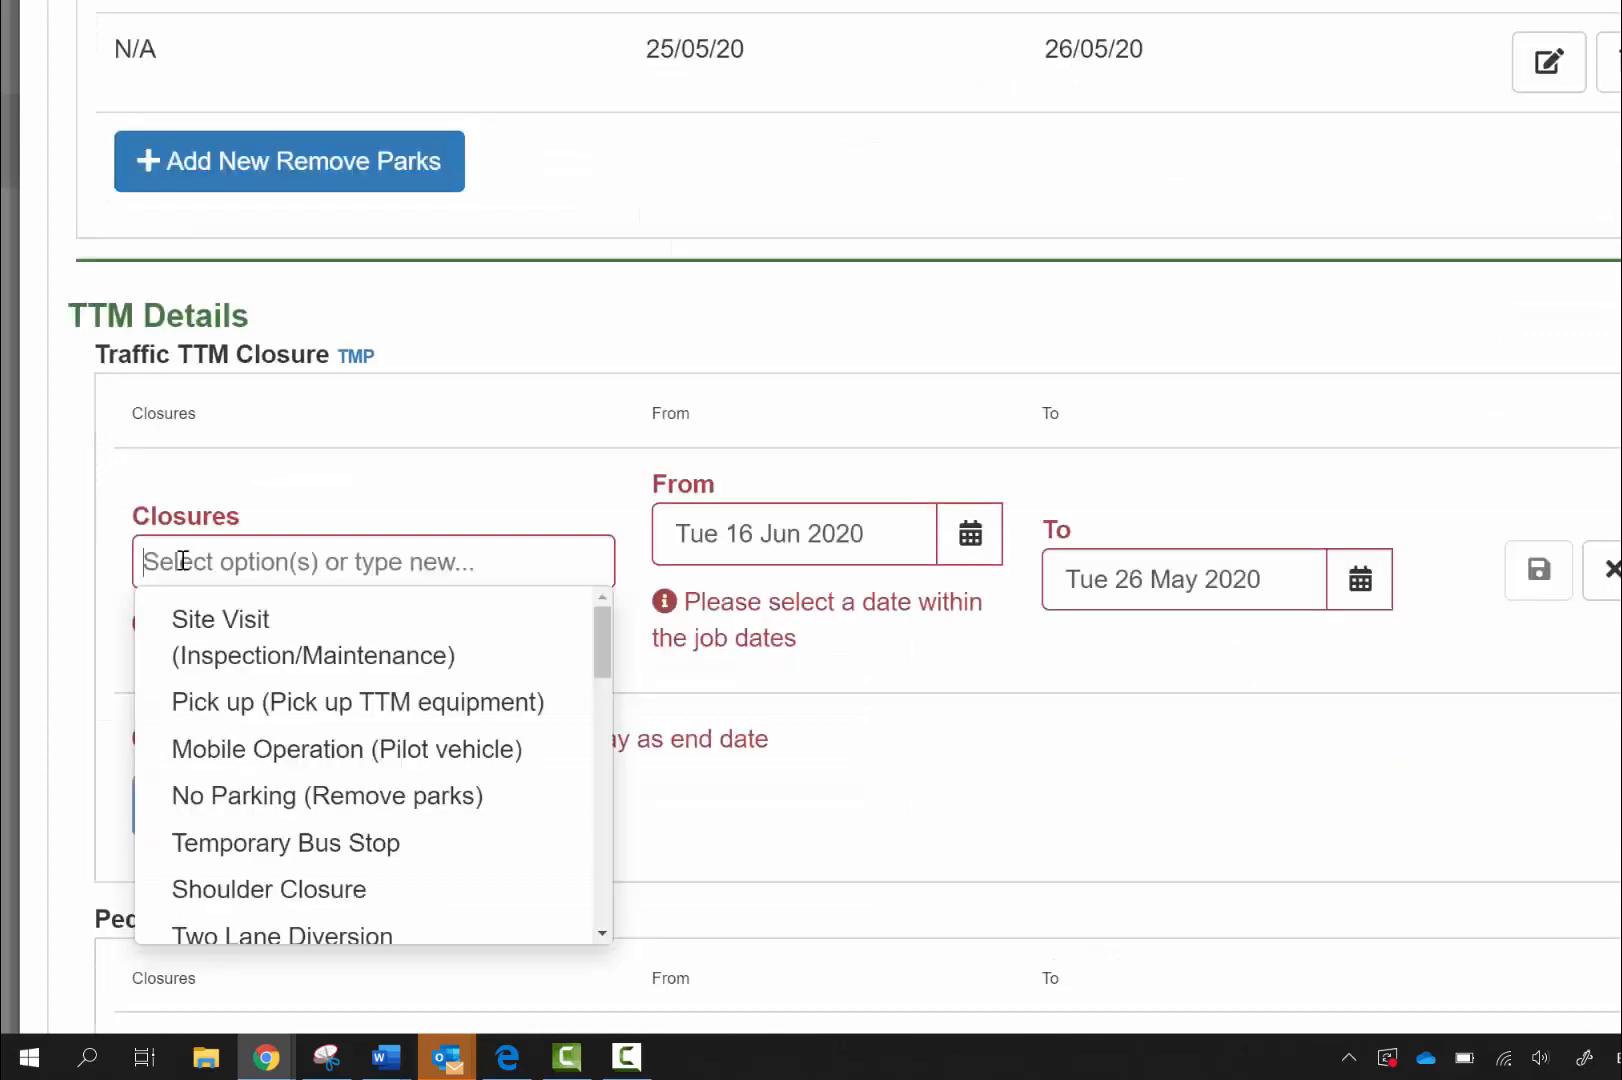
type("road")
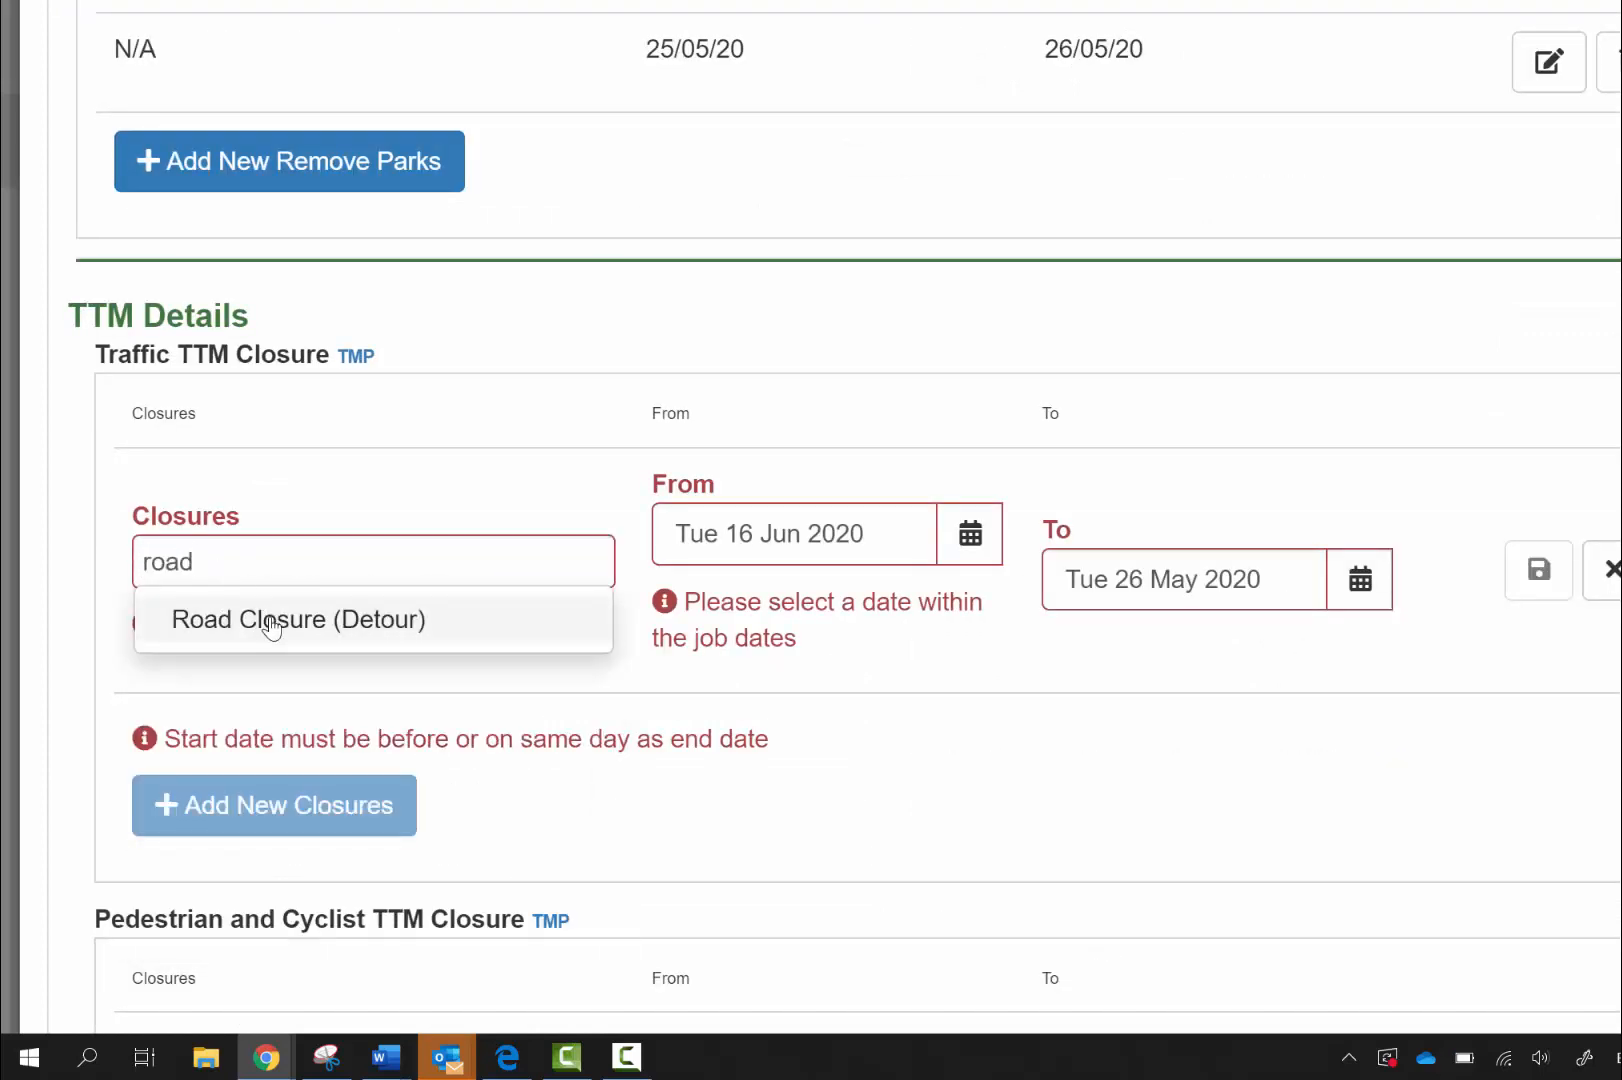
left_click(272, 620)
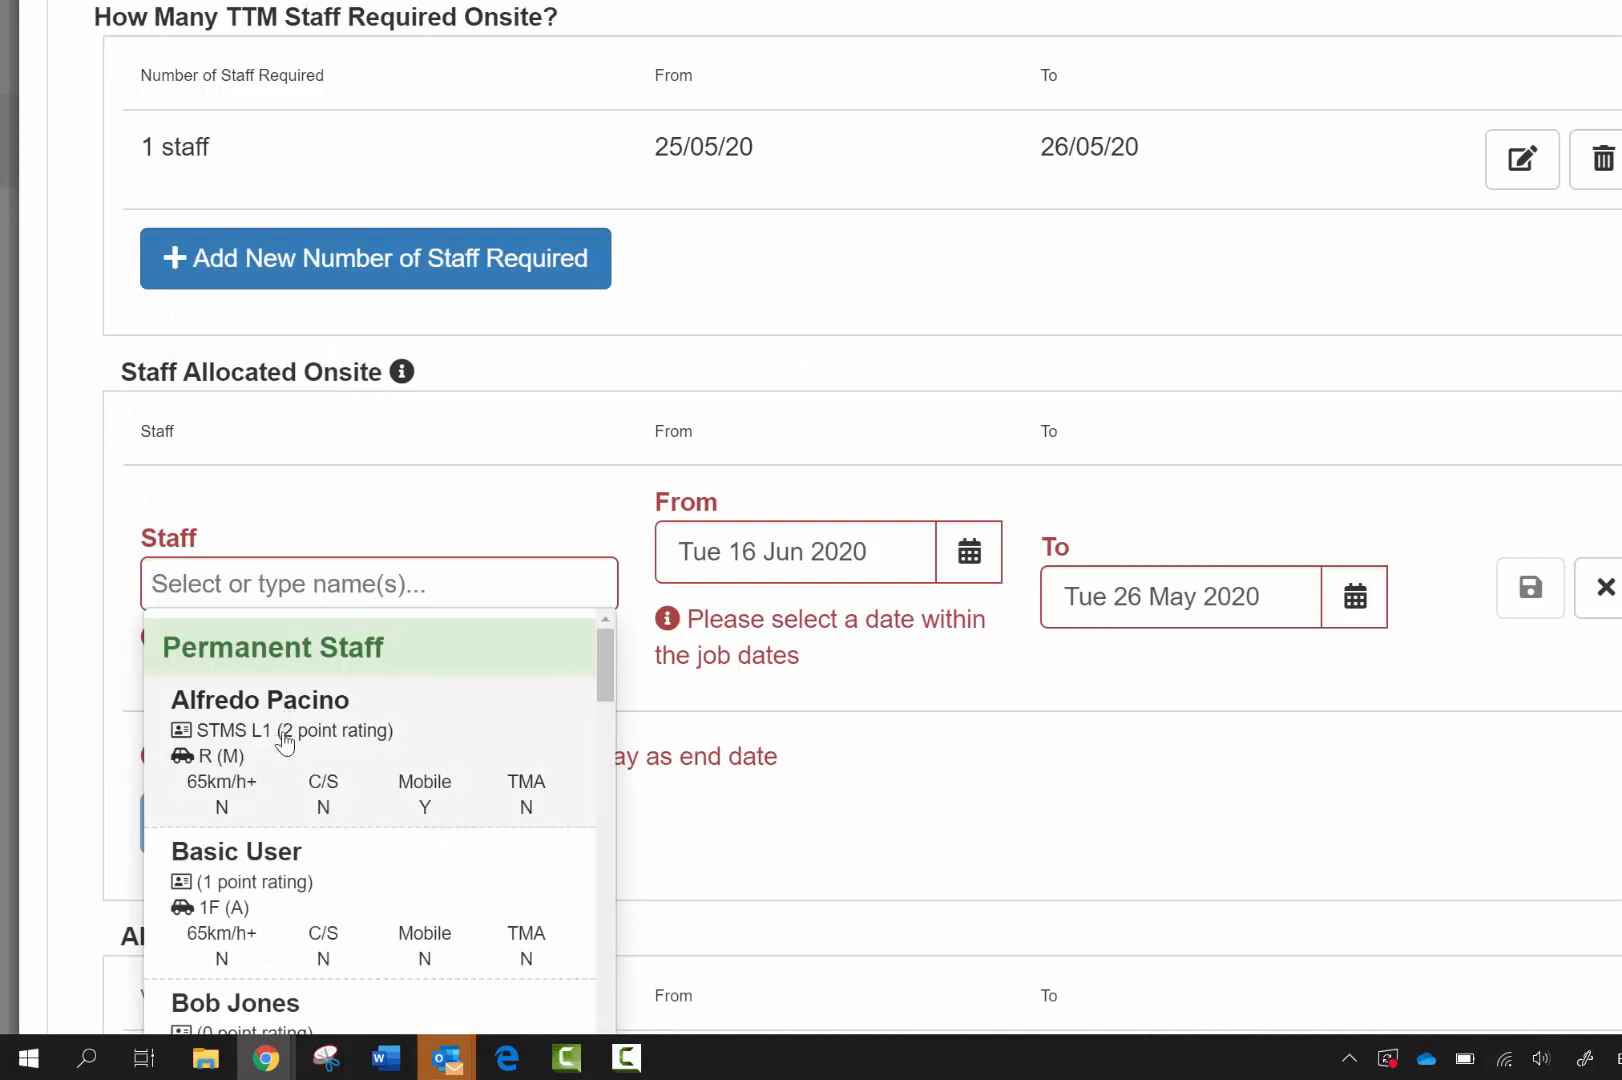
left_click(313, 738)
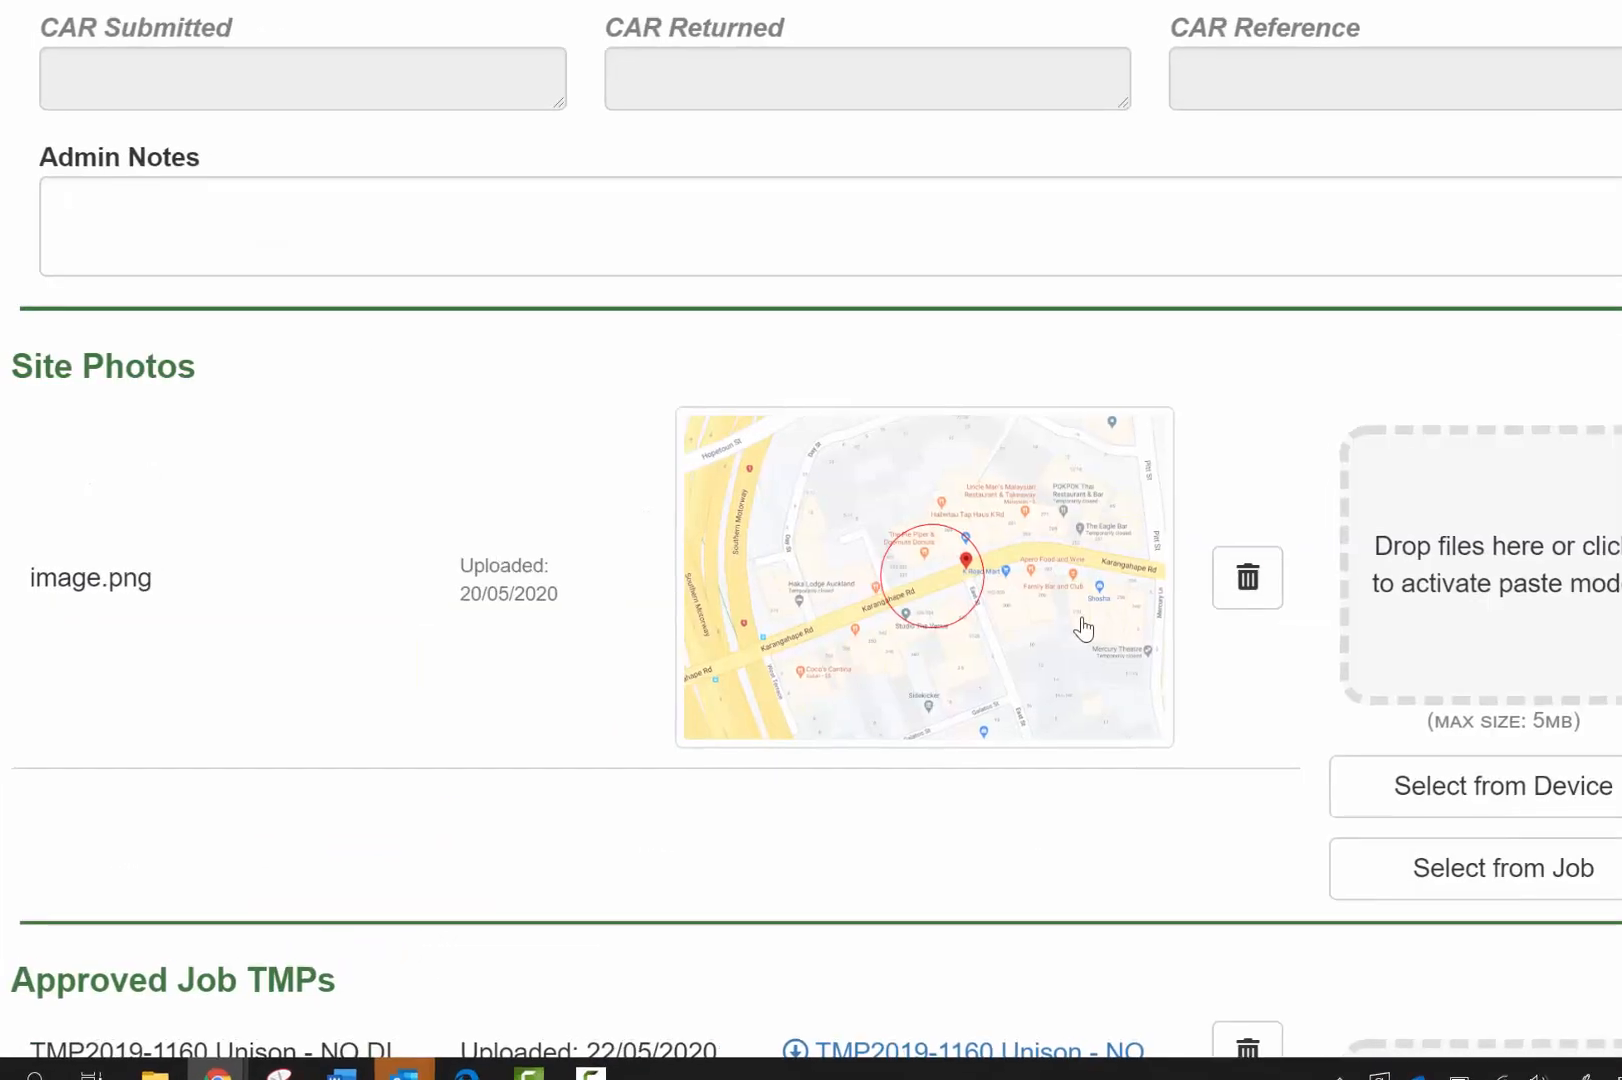
Delete the old TMP2019-1160 plan from Approved Job TMPs
scroll(912, 623, "down", 5)
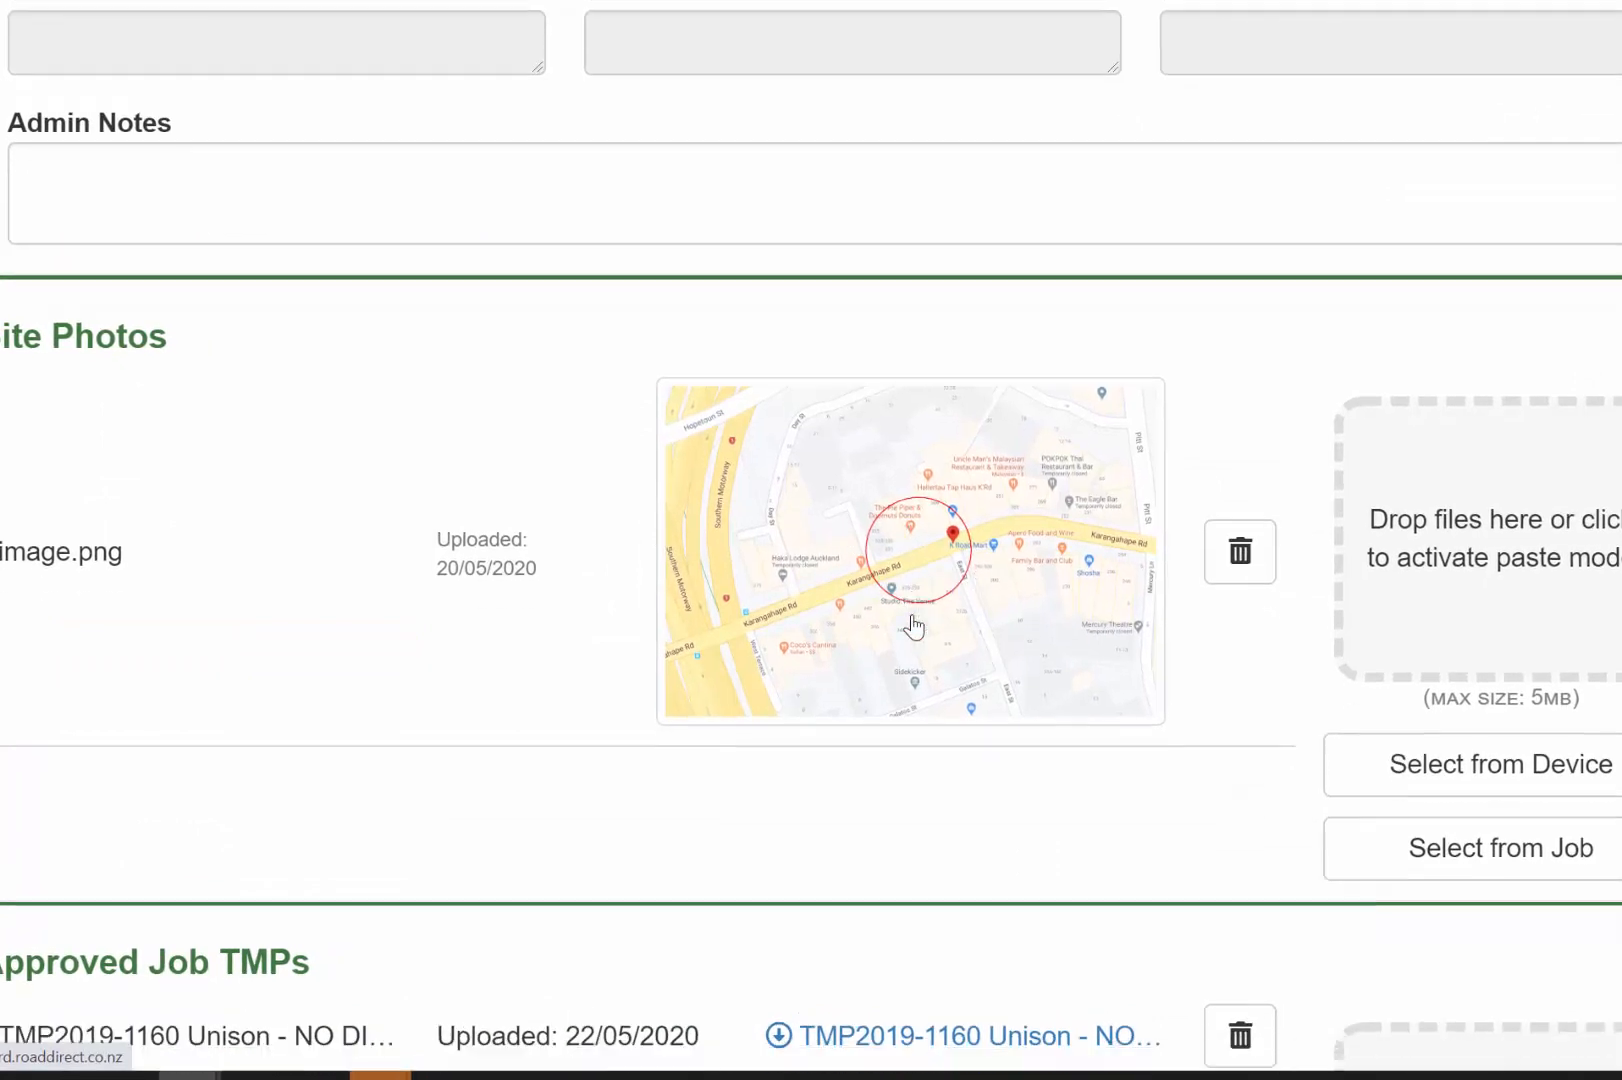
left_click(1240, 574)
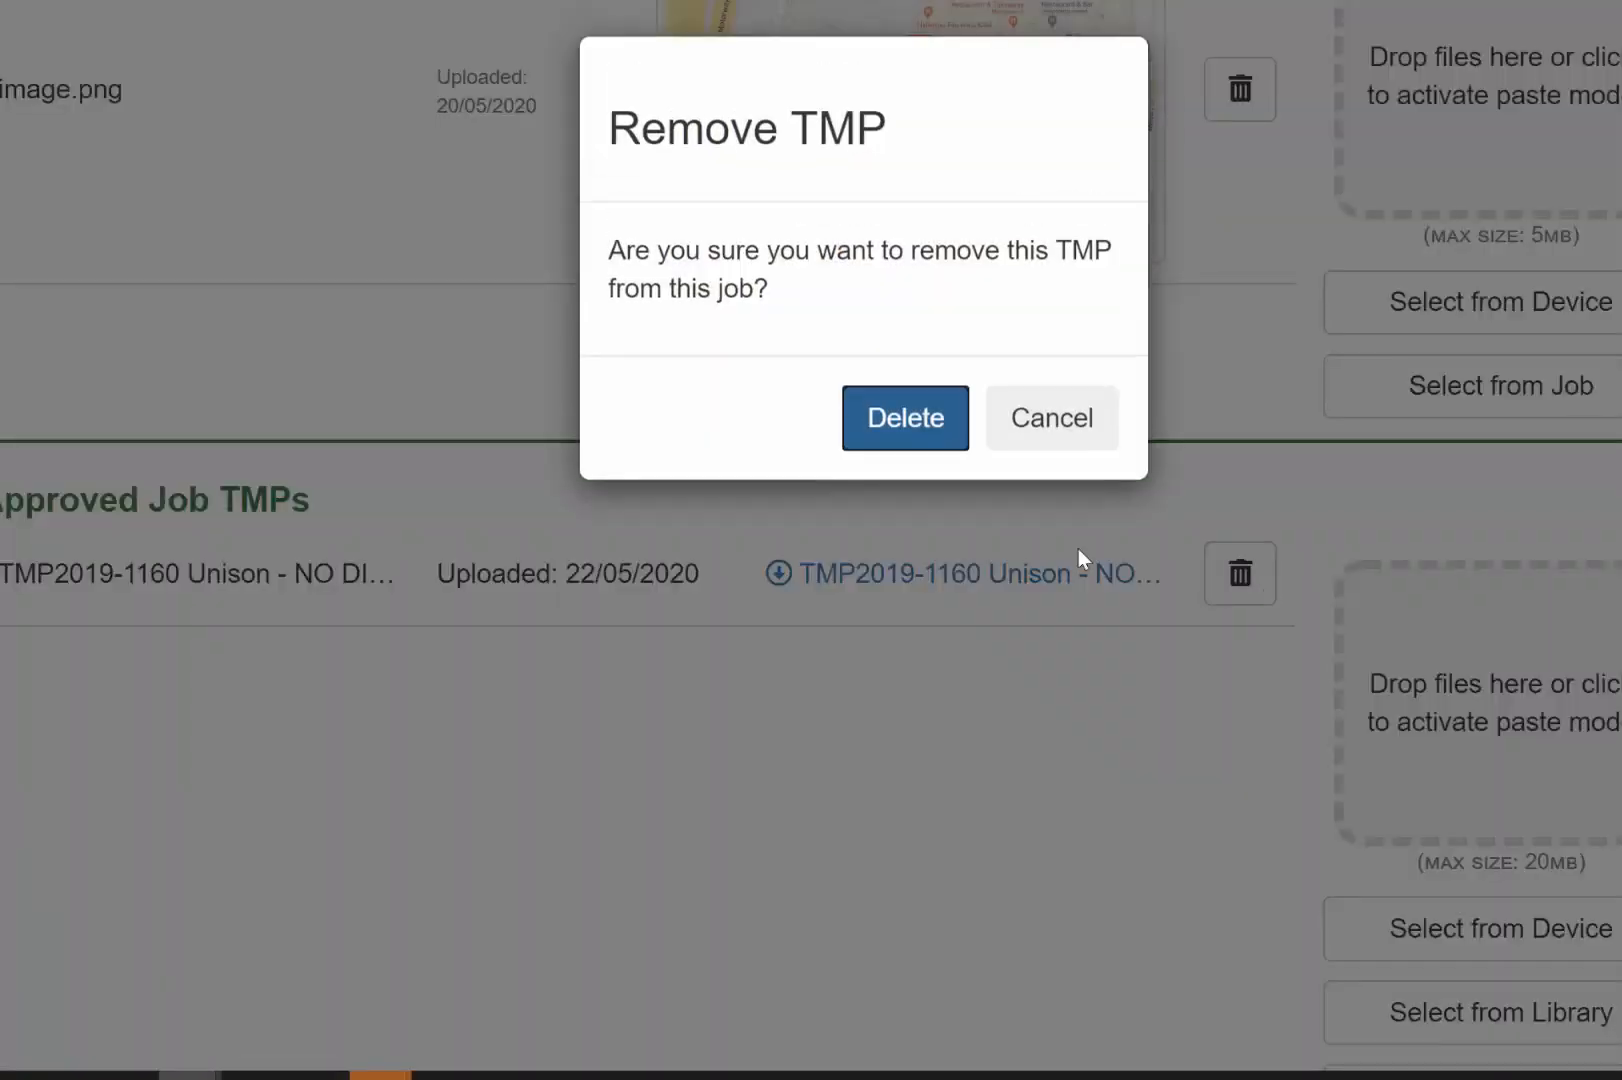
left_click(932, 425)
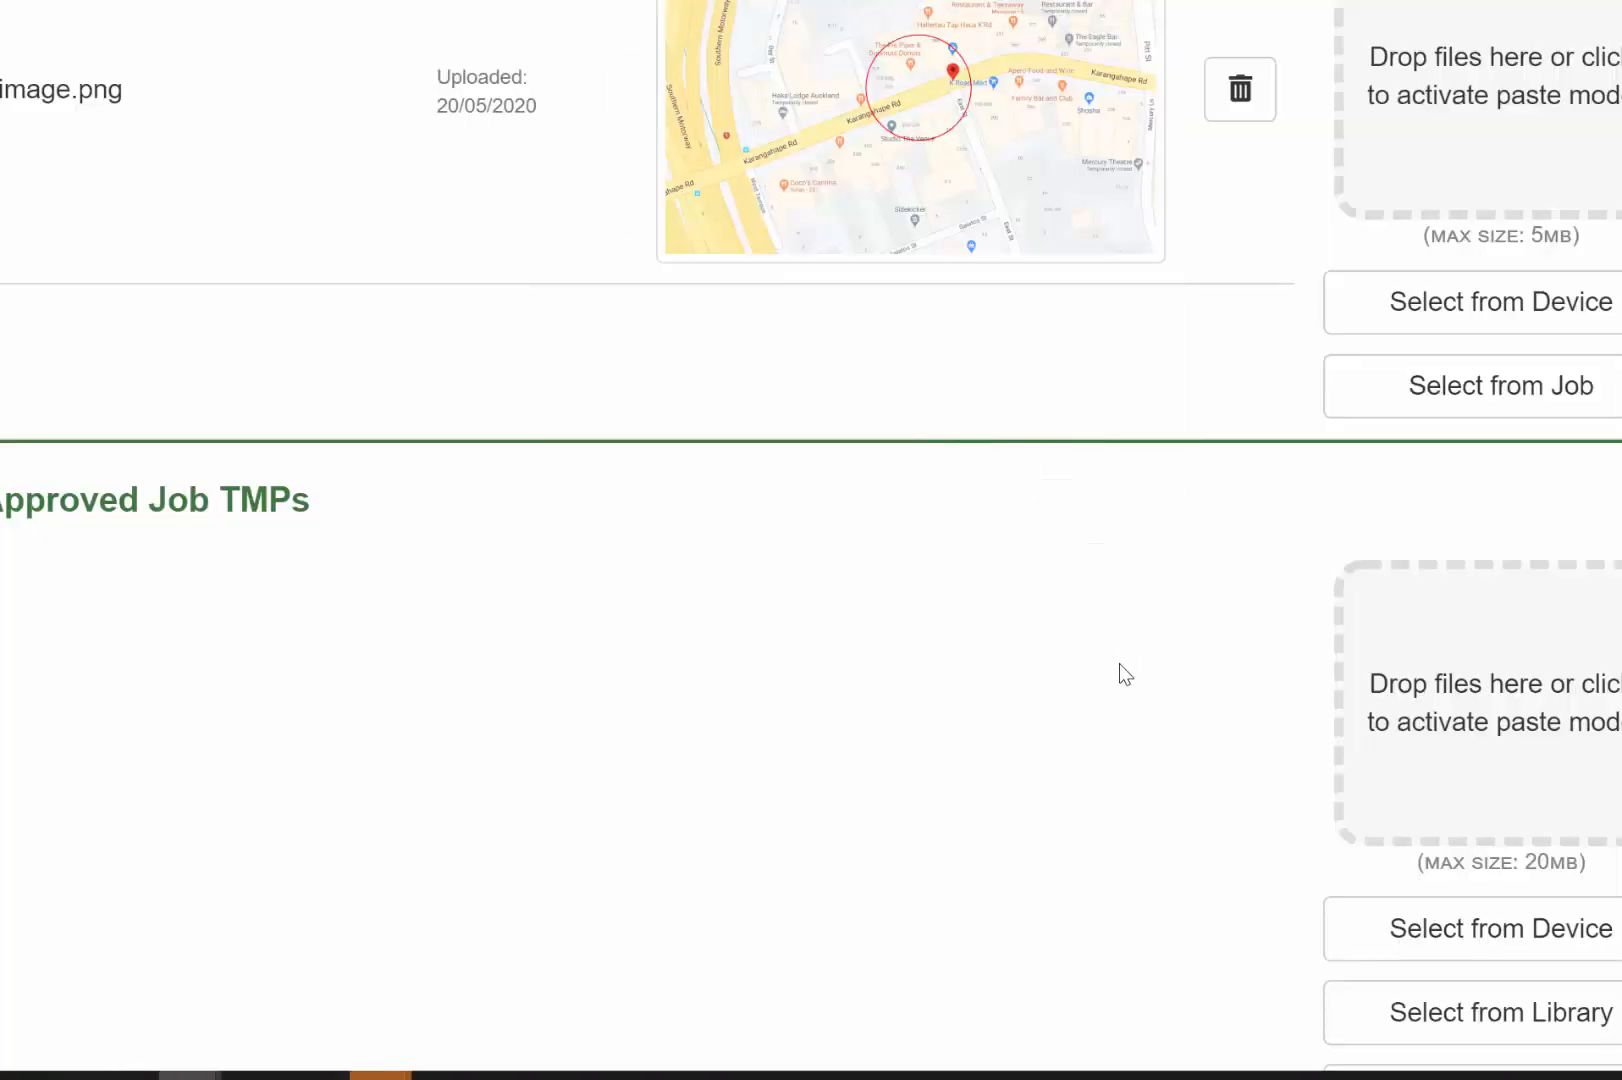
Attach F1.4 LV Manual Traffic Control from the TMP library and save the attachments
left_click(1487, 1005)
left_click(57, 533)
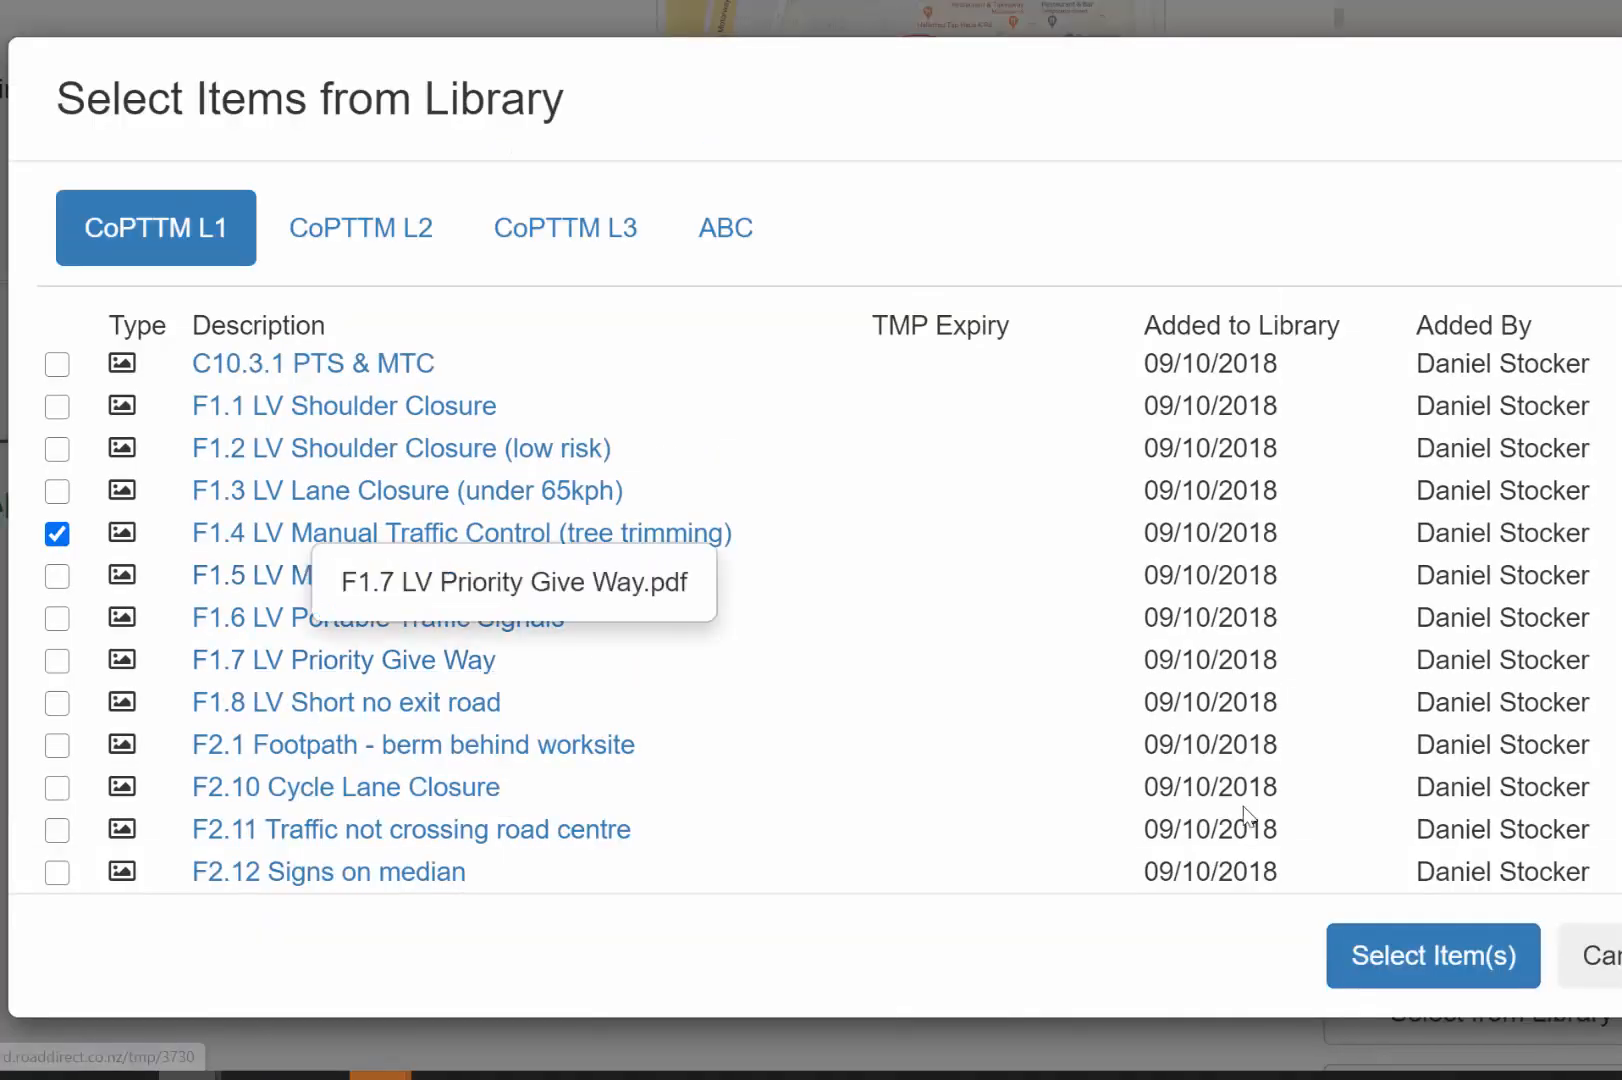
left_click(1348, 945)
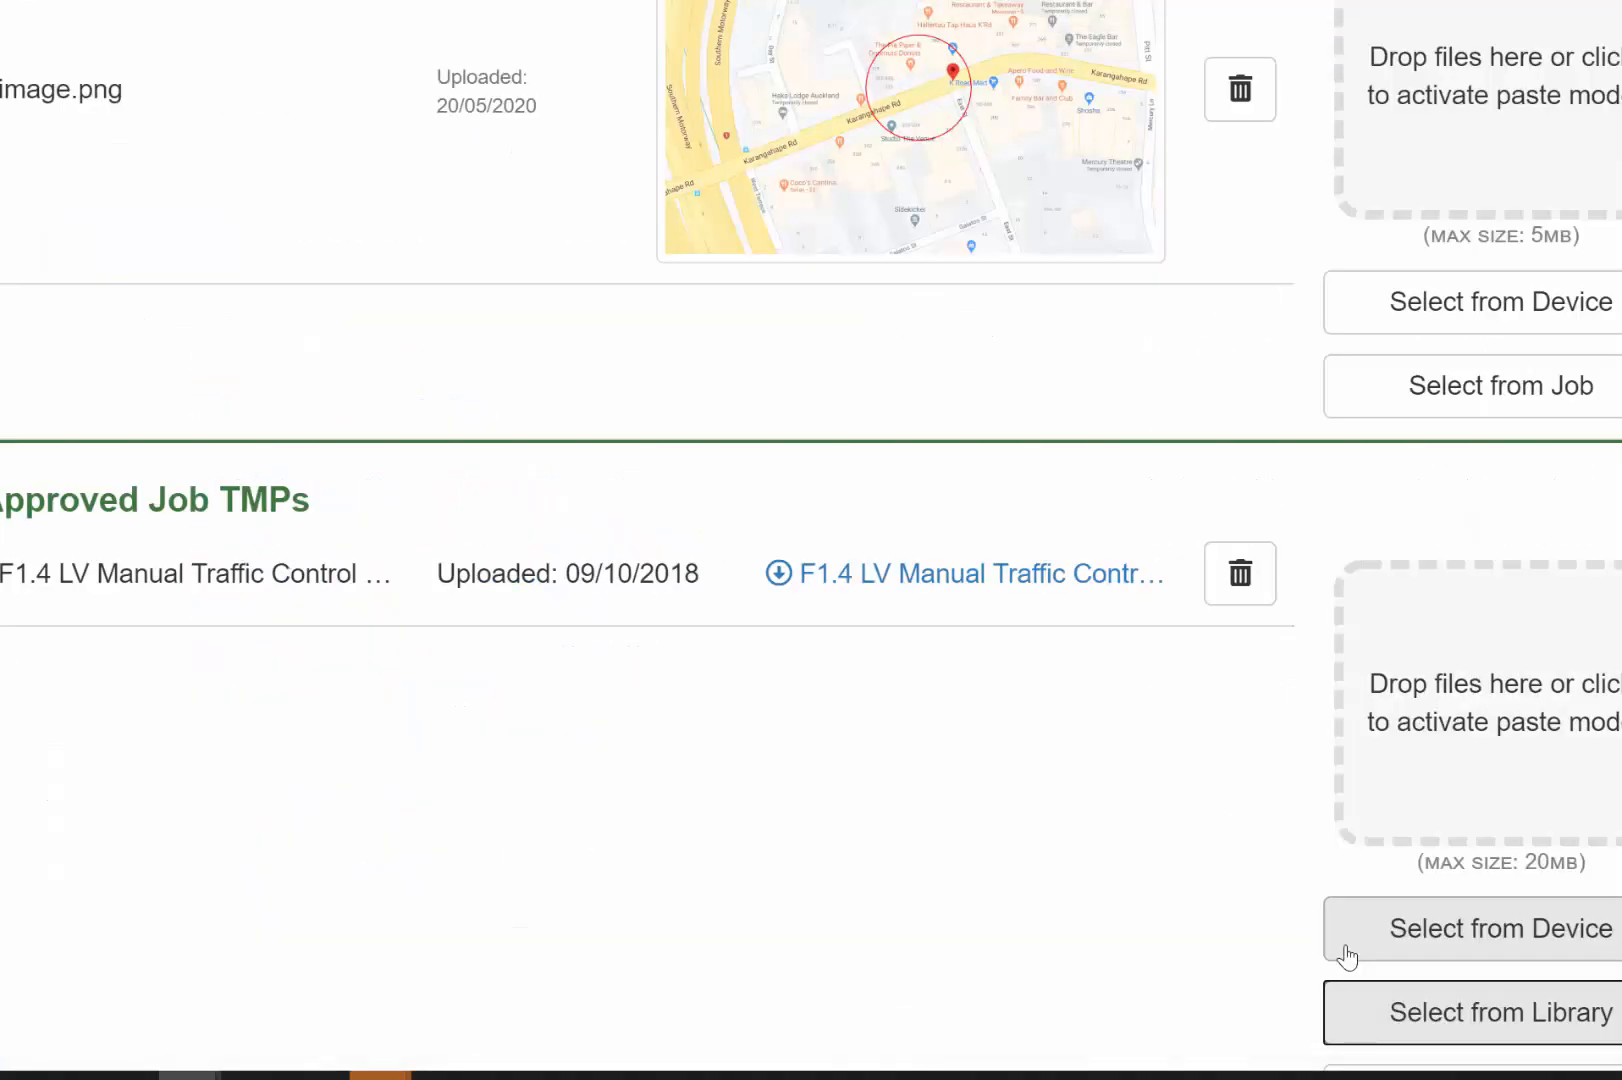
scroll(1348, 955, "down", 6)
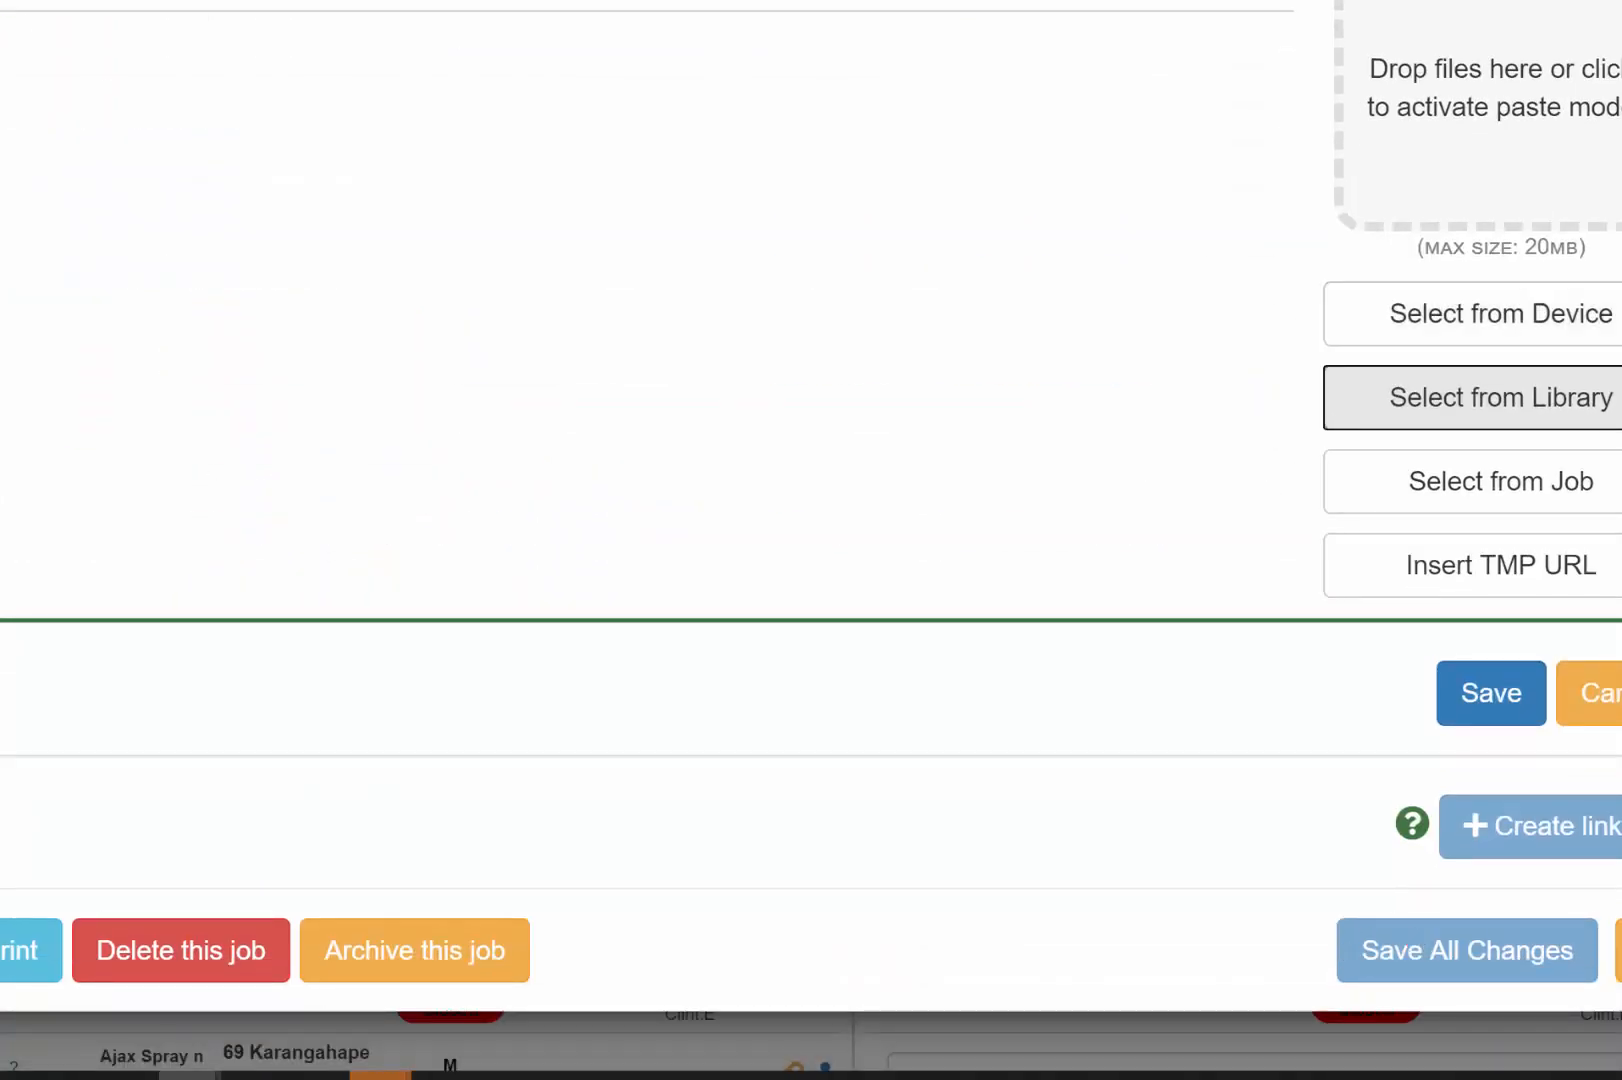
left_click(1495, 705)
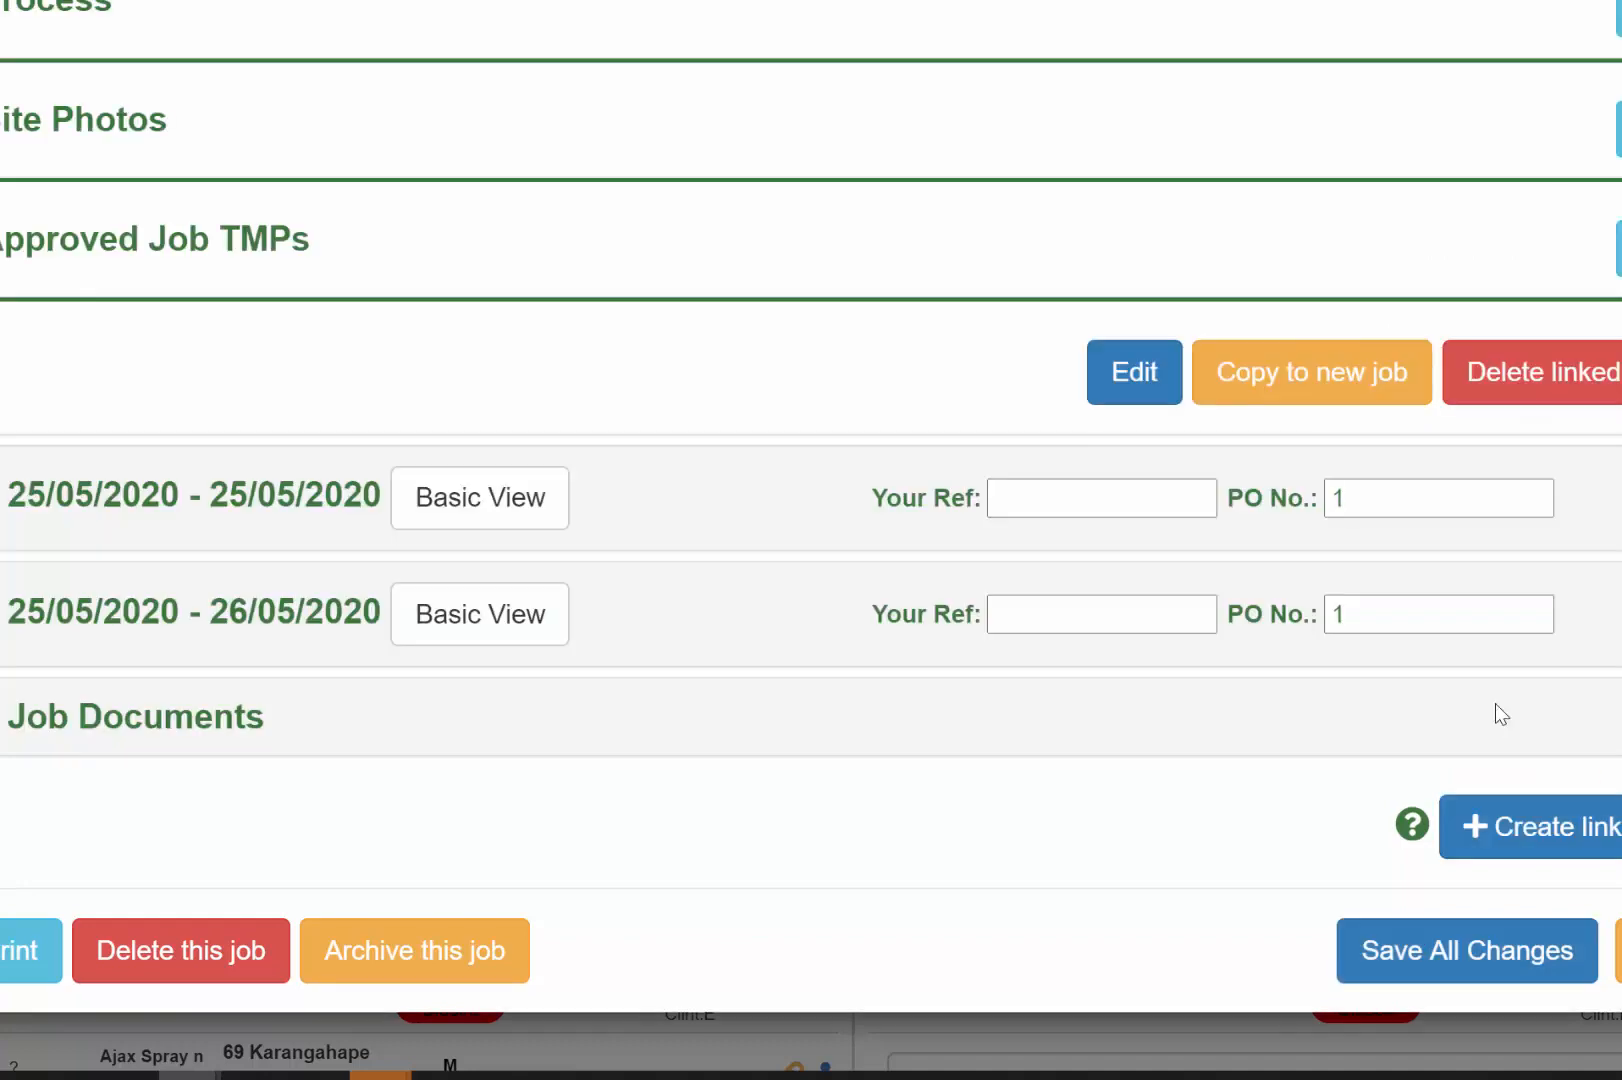
Save all changes to the linked job
left_click(1474, 953)
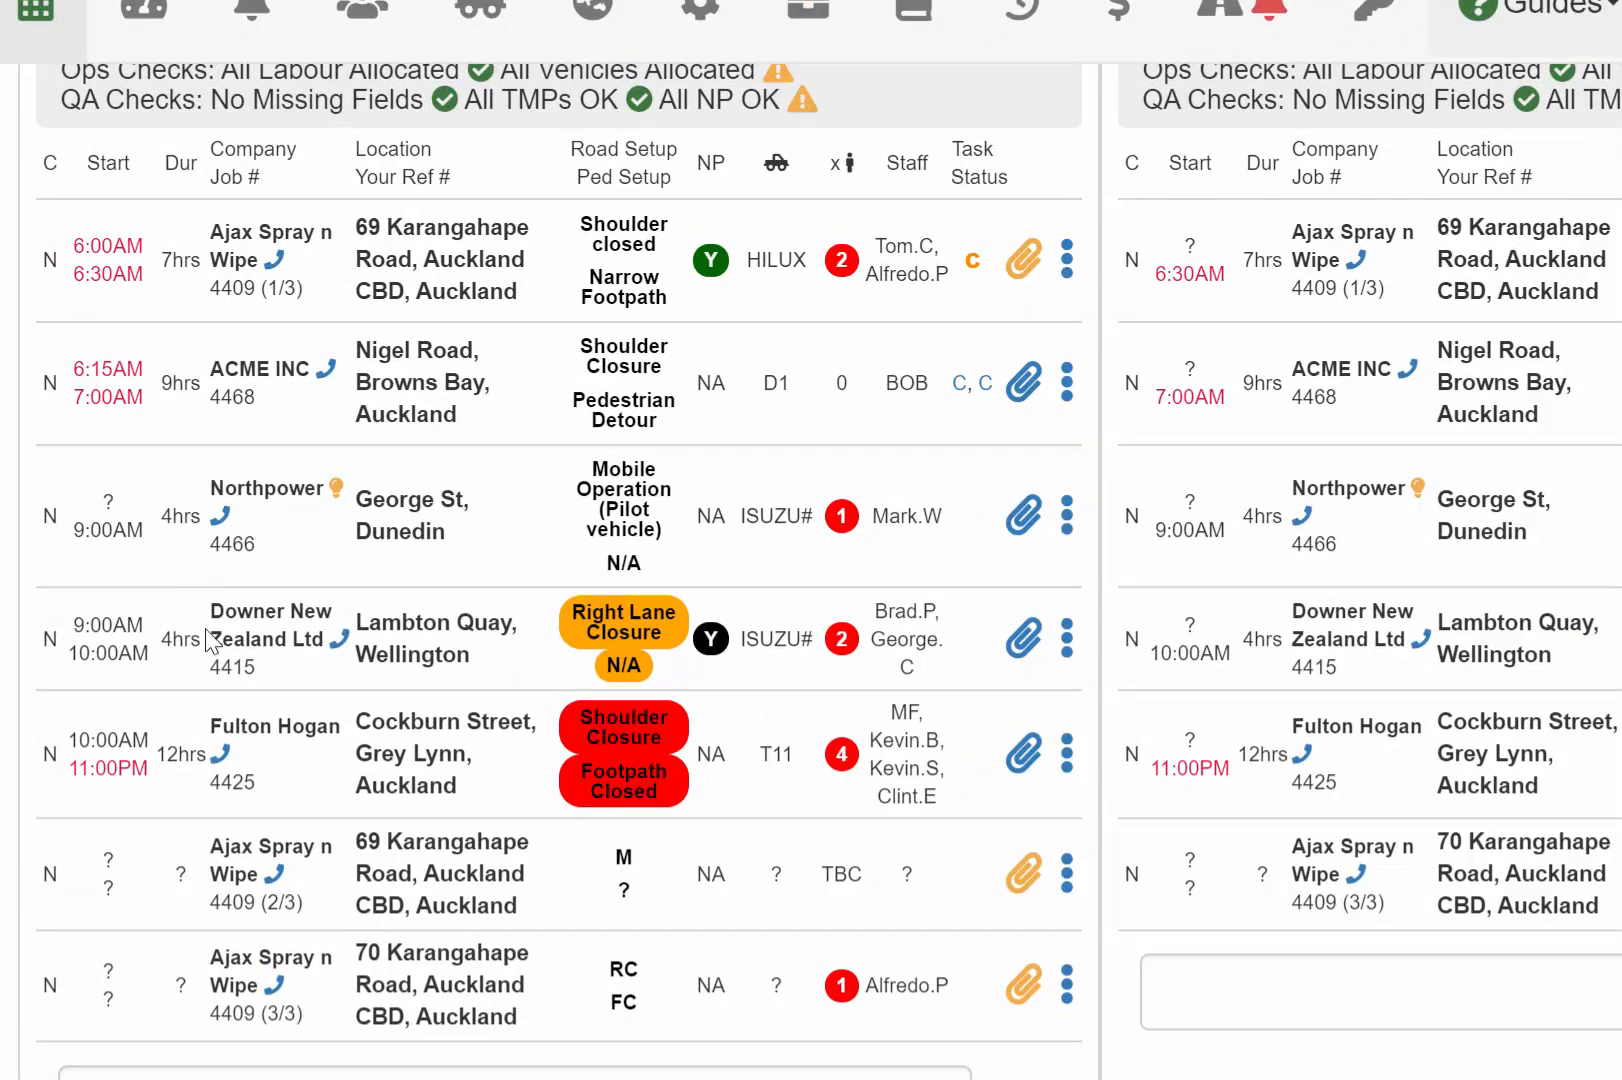
mouse_move(243, 887)
scroll(232, 900, "up", 2)
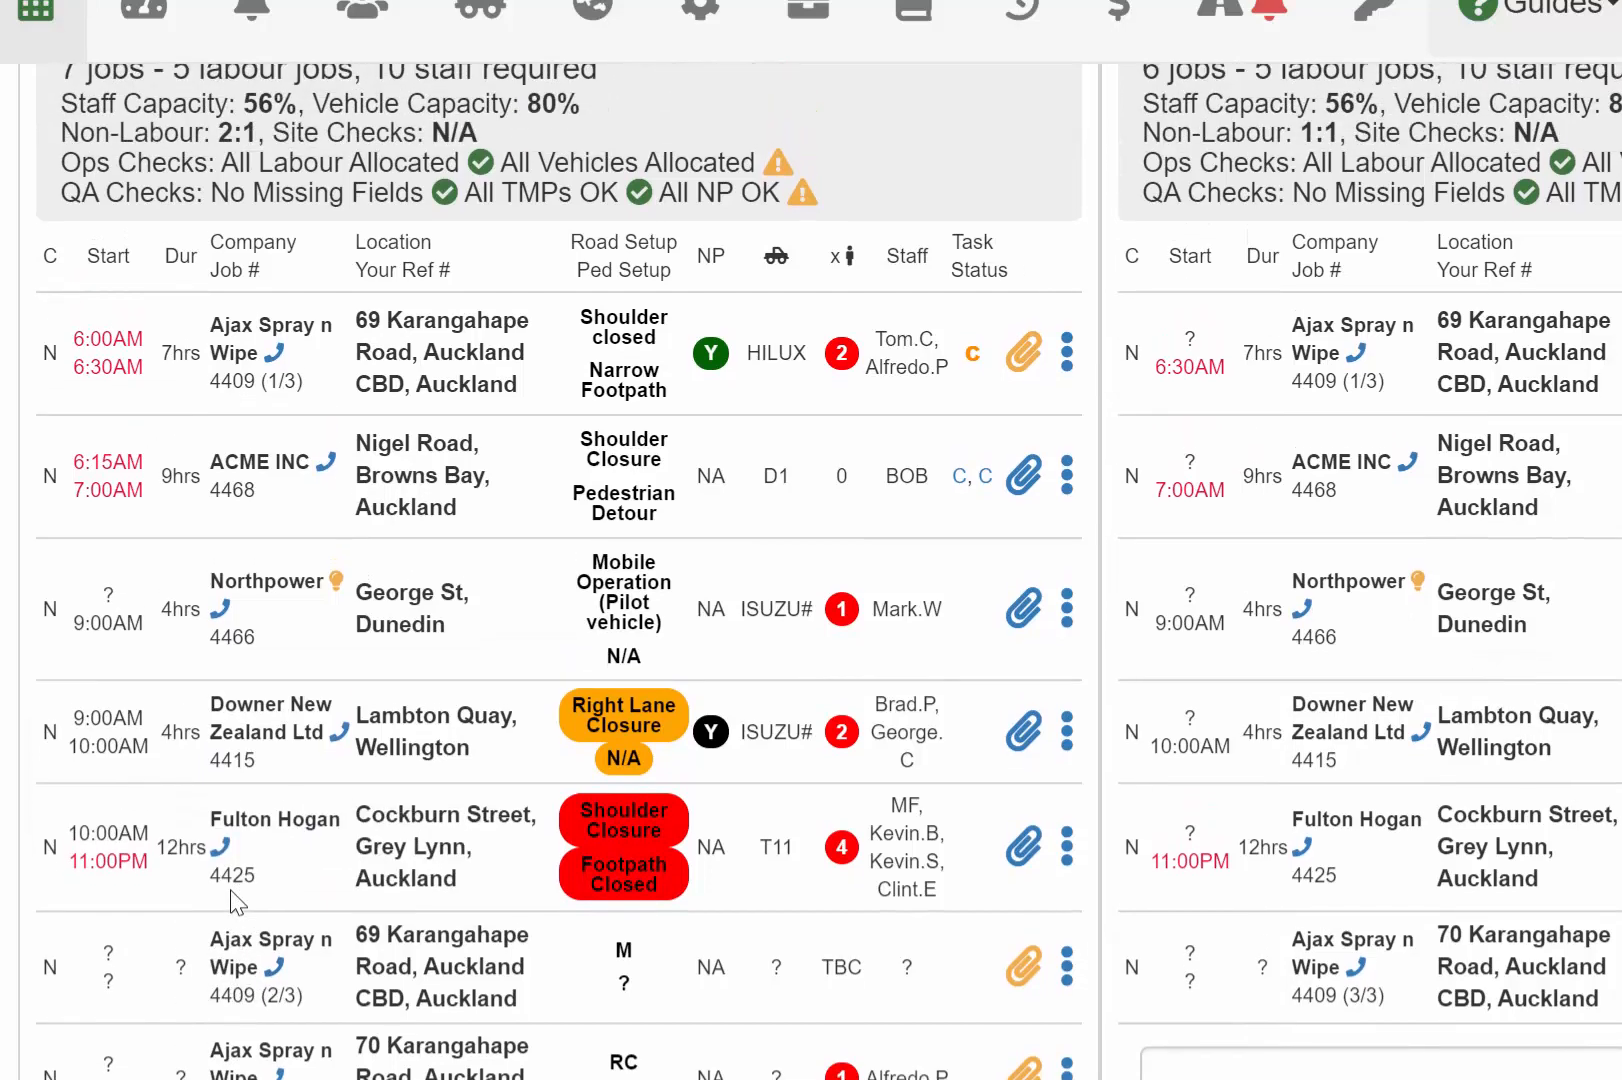
scroll(215, 900, "down", 1)
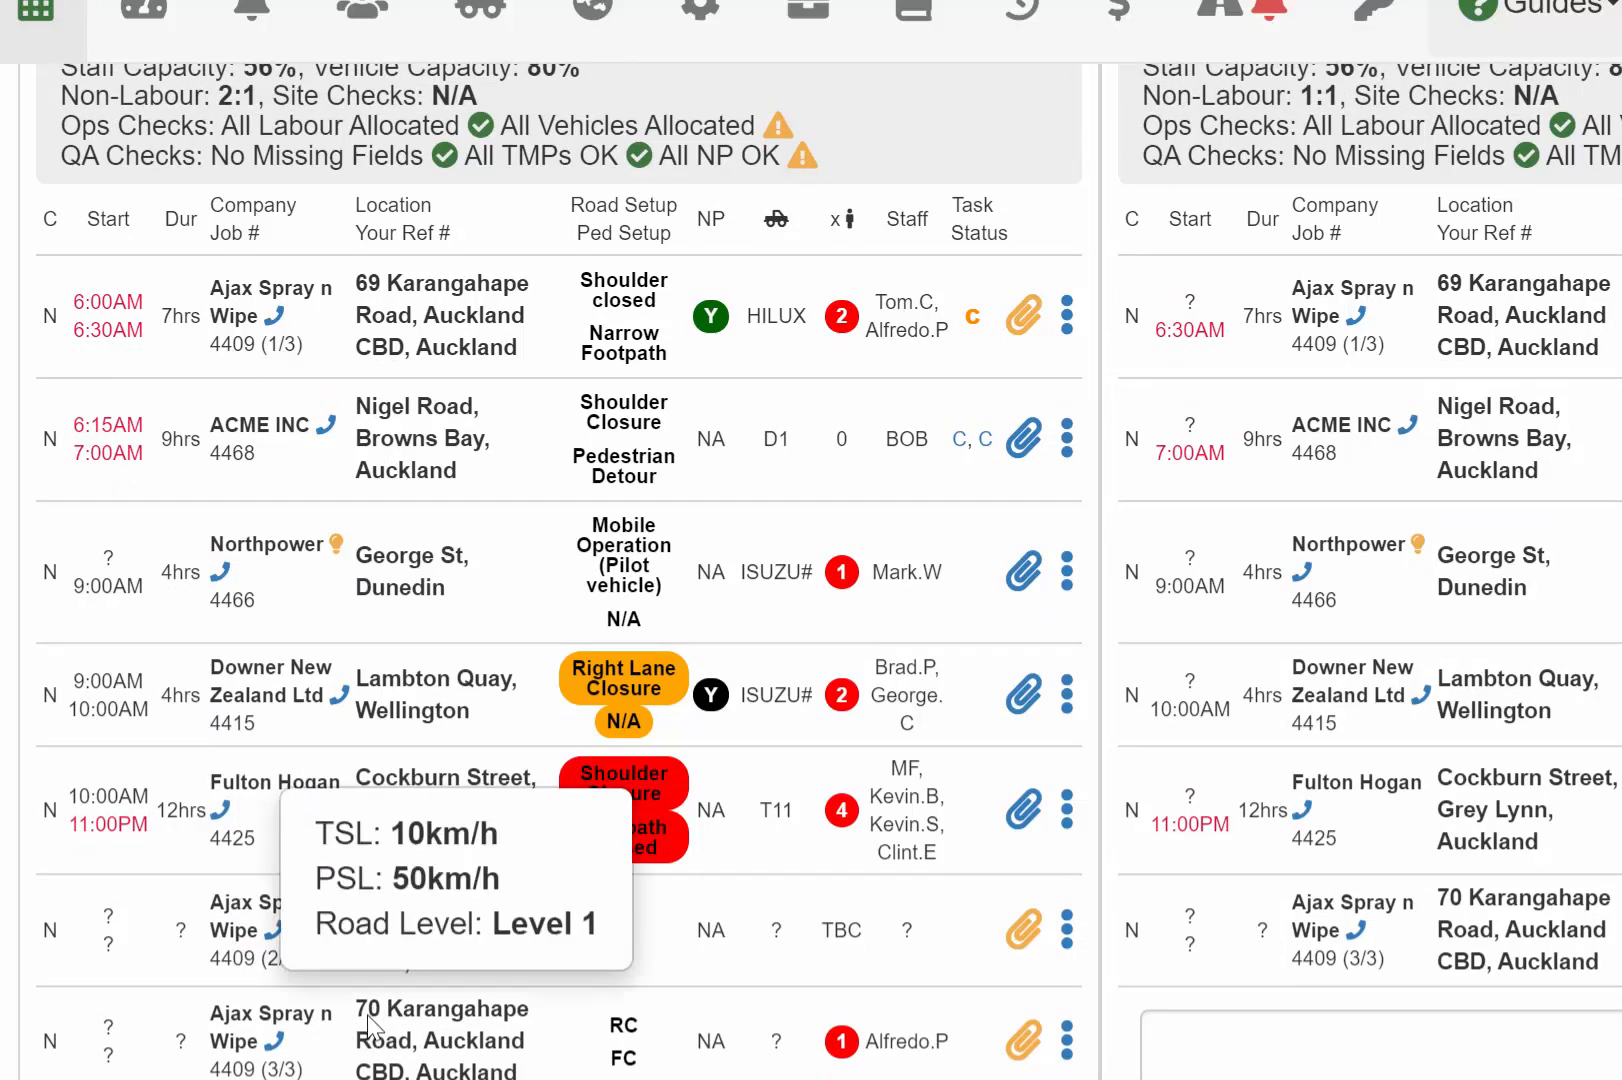
mouse_move(243, 1012)
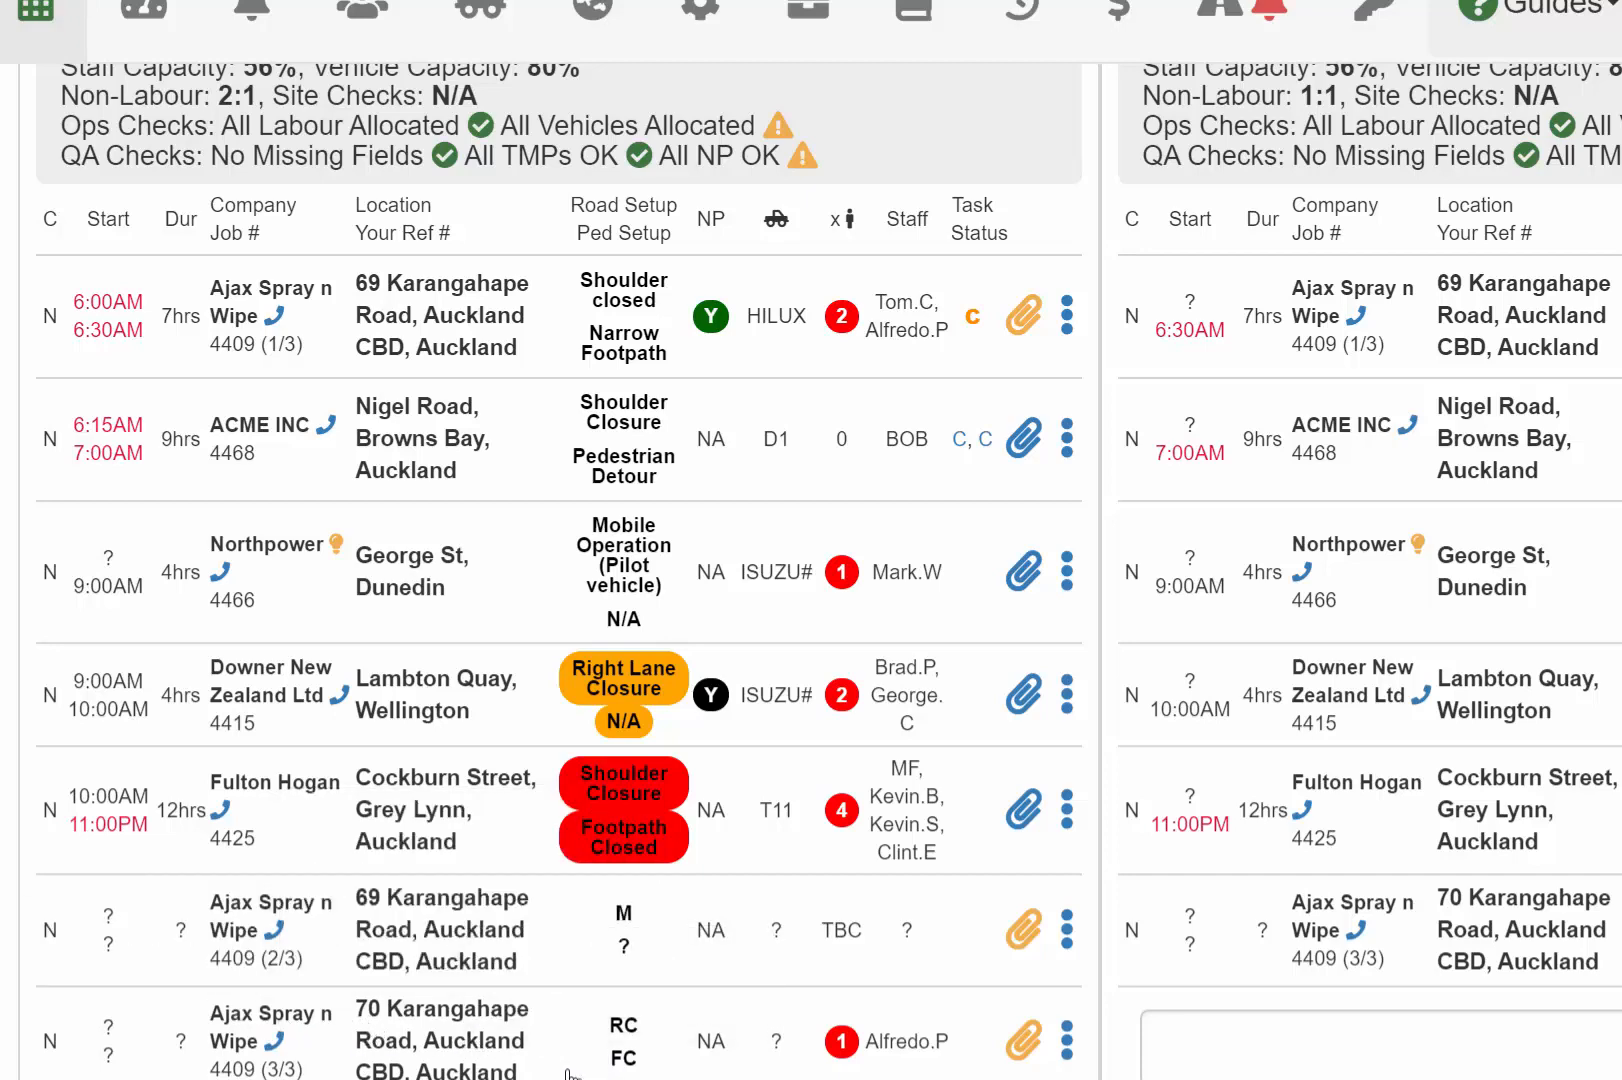
scroll(568, 1075, "down", 1)
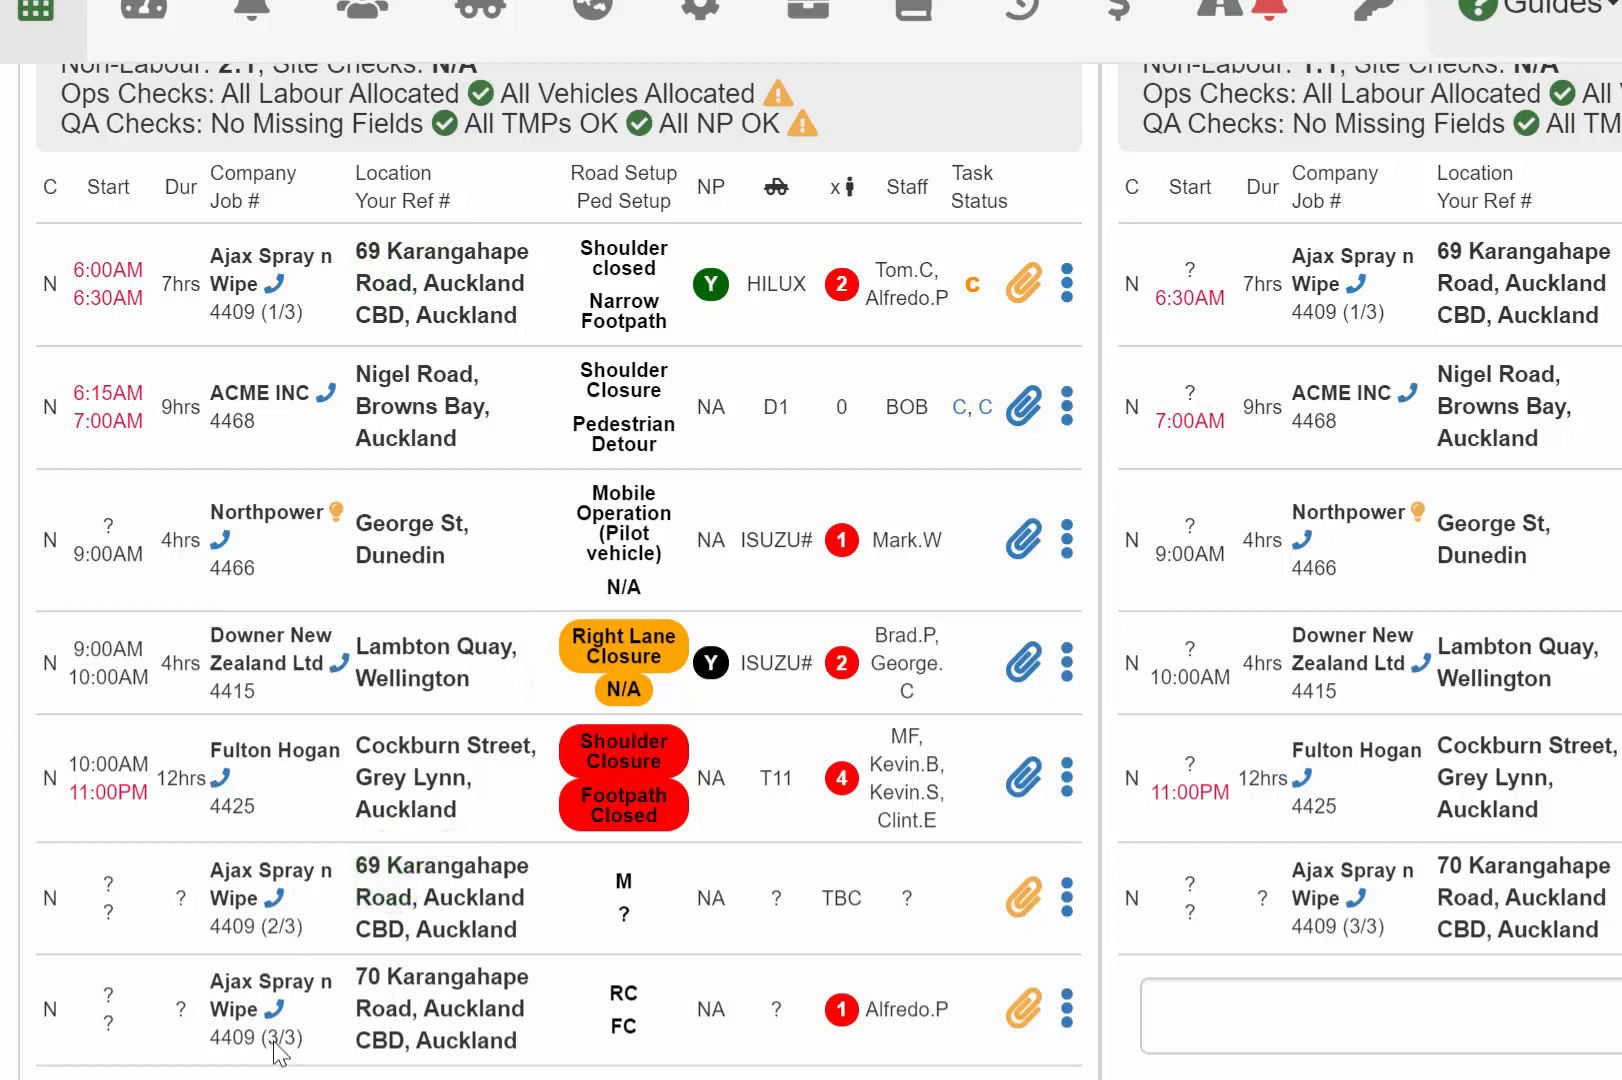
mouse_move(366, 988)
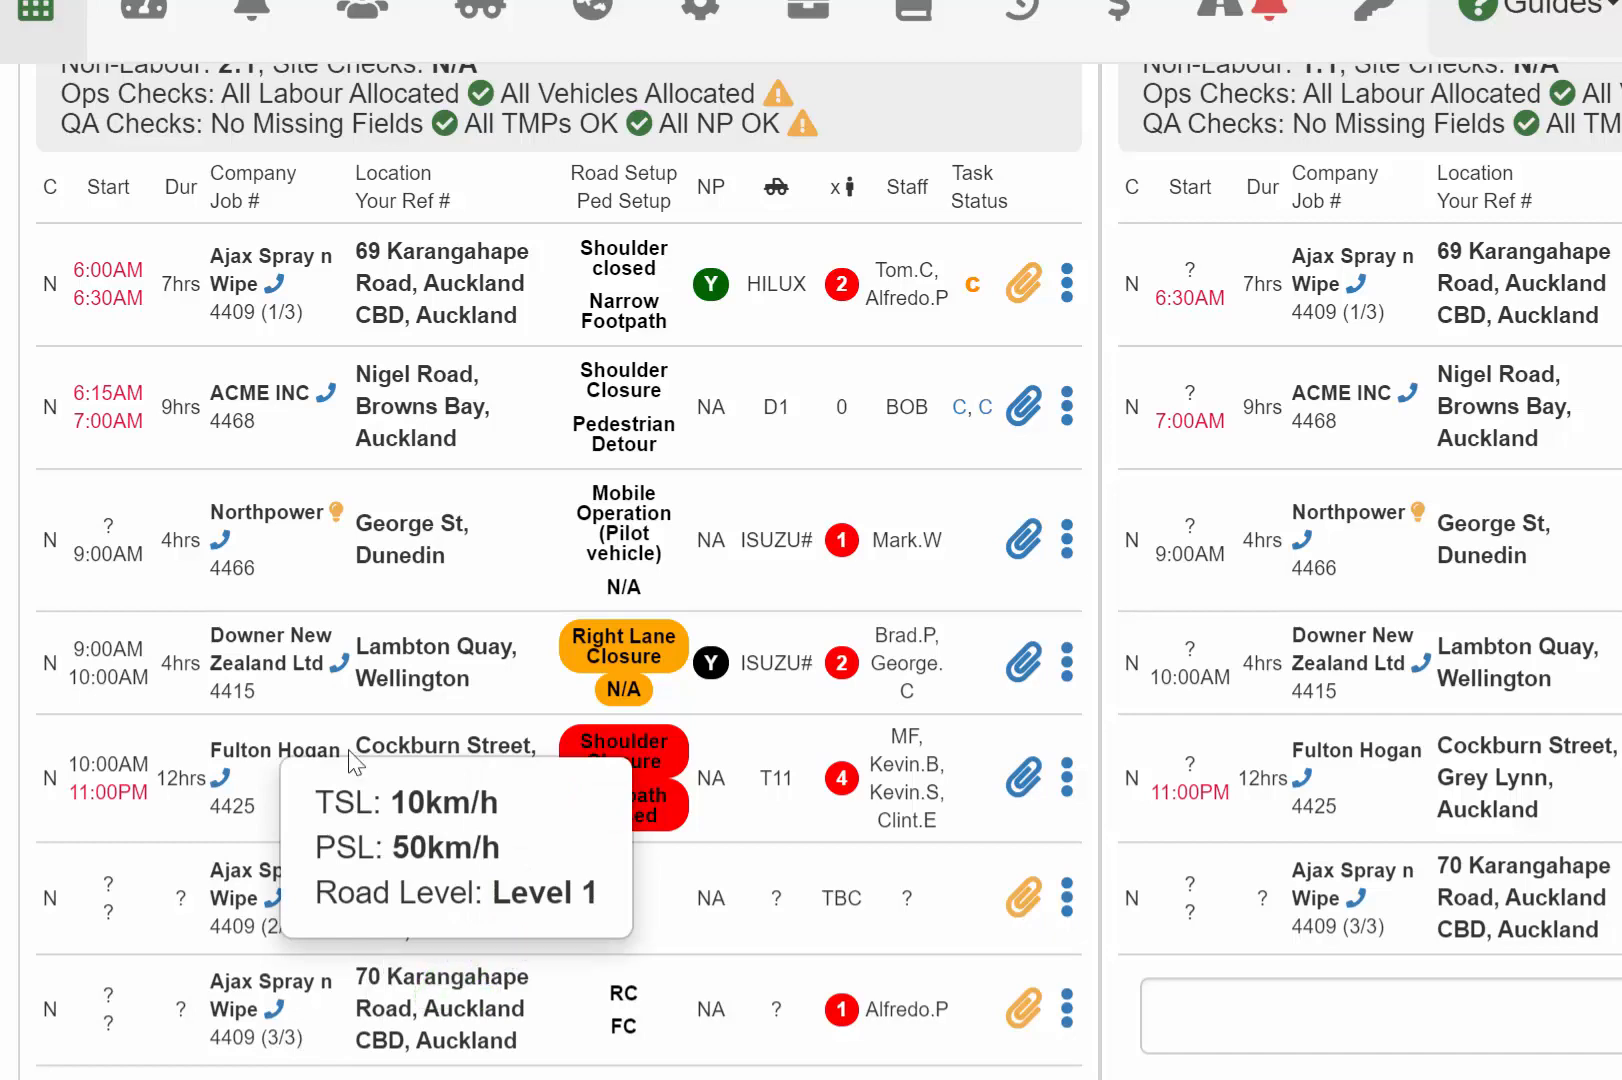
mouse_move(384, 273)
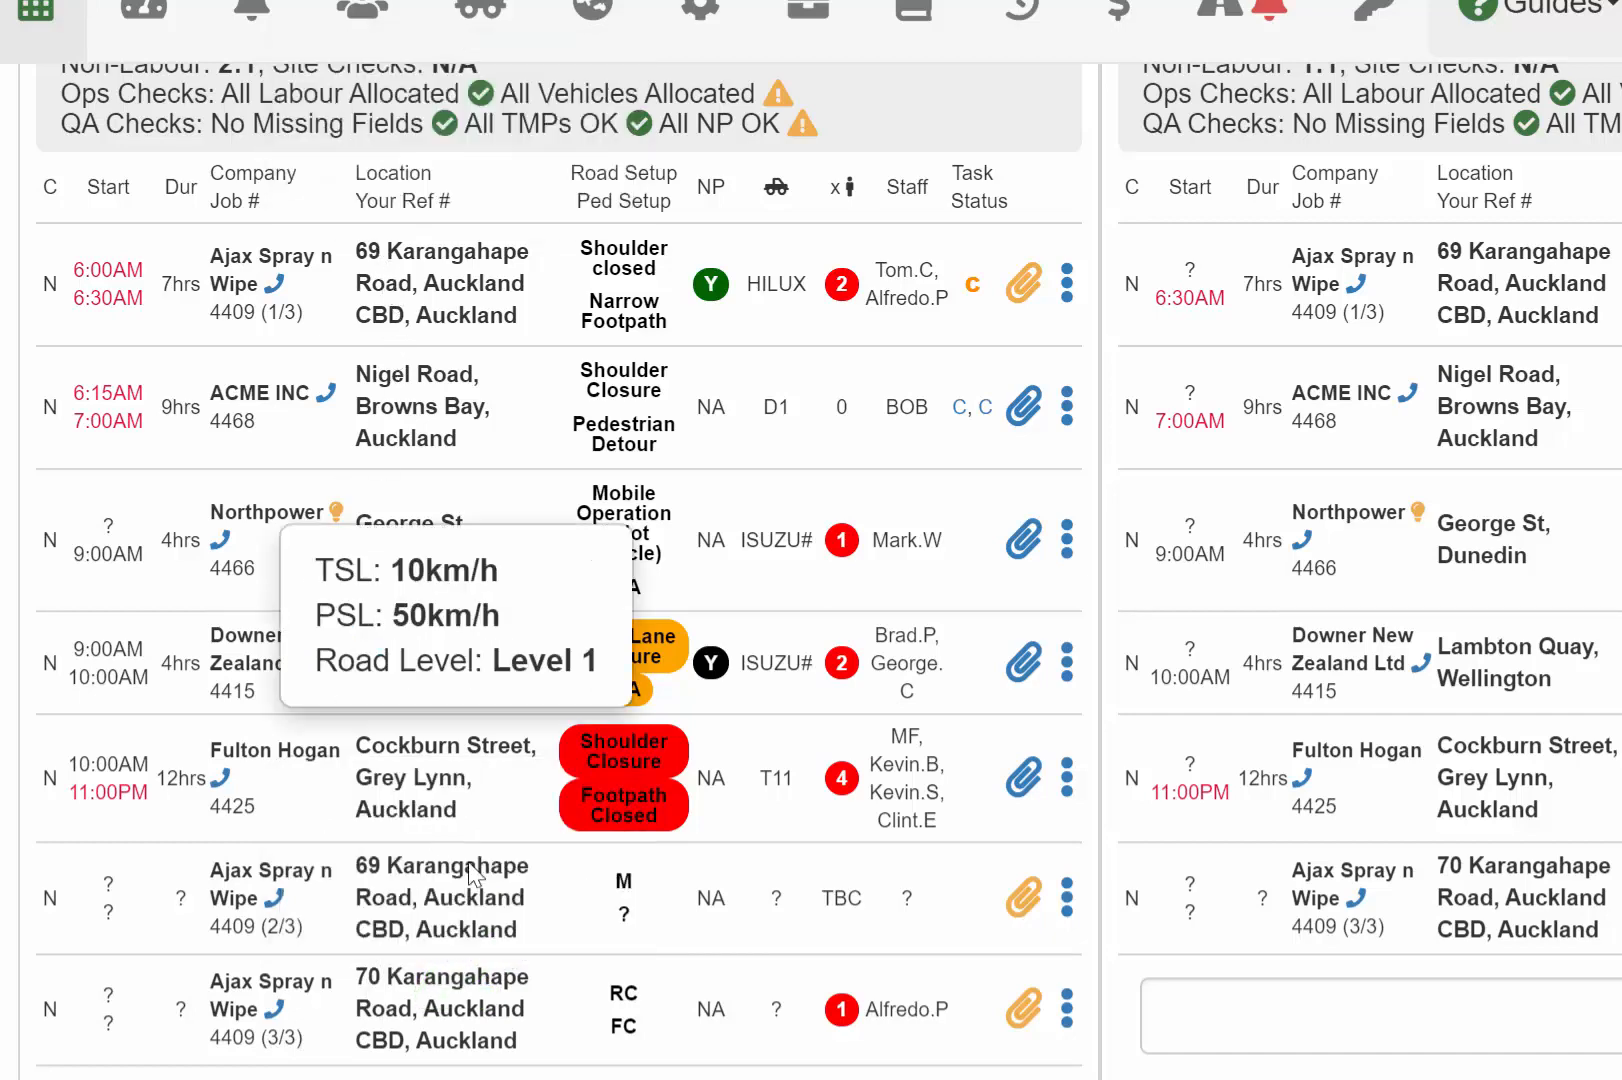
mouse_move(626, 1010)
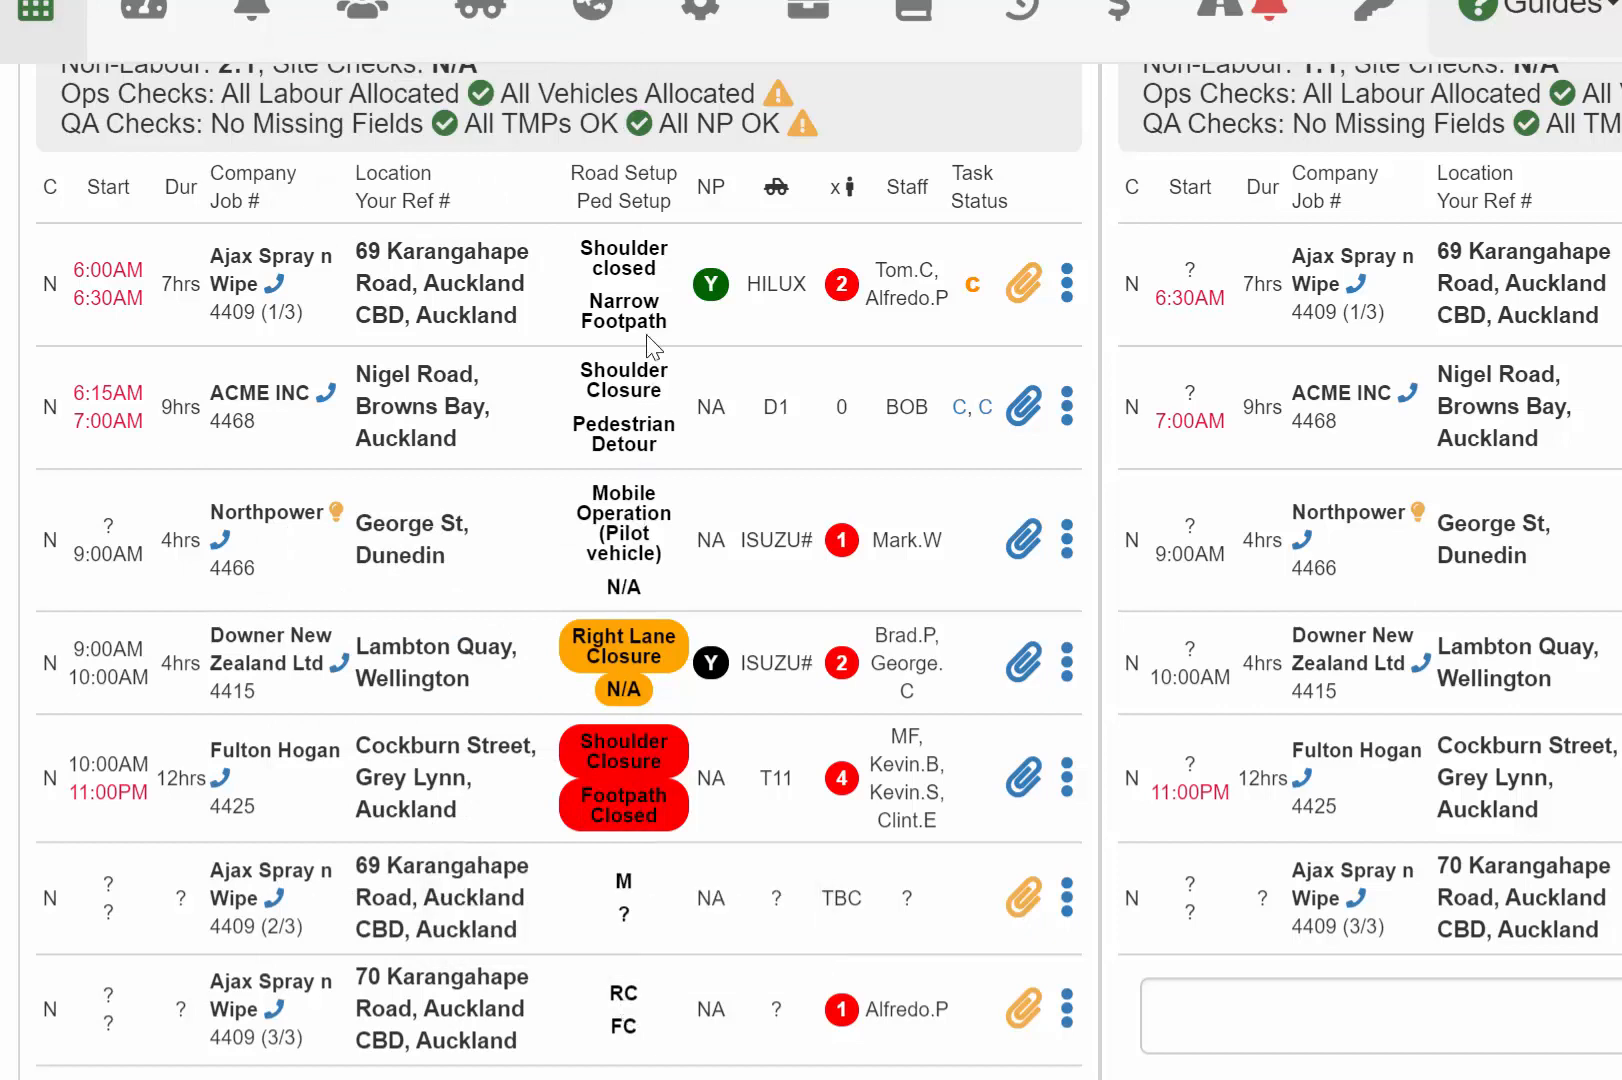
mouse_move(628, 275)
mouse_move(926, 1018)
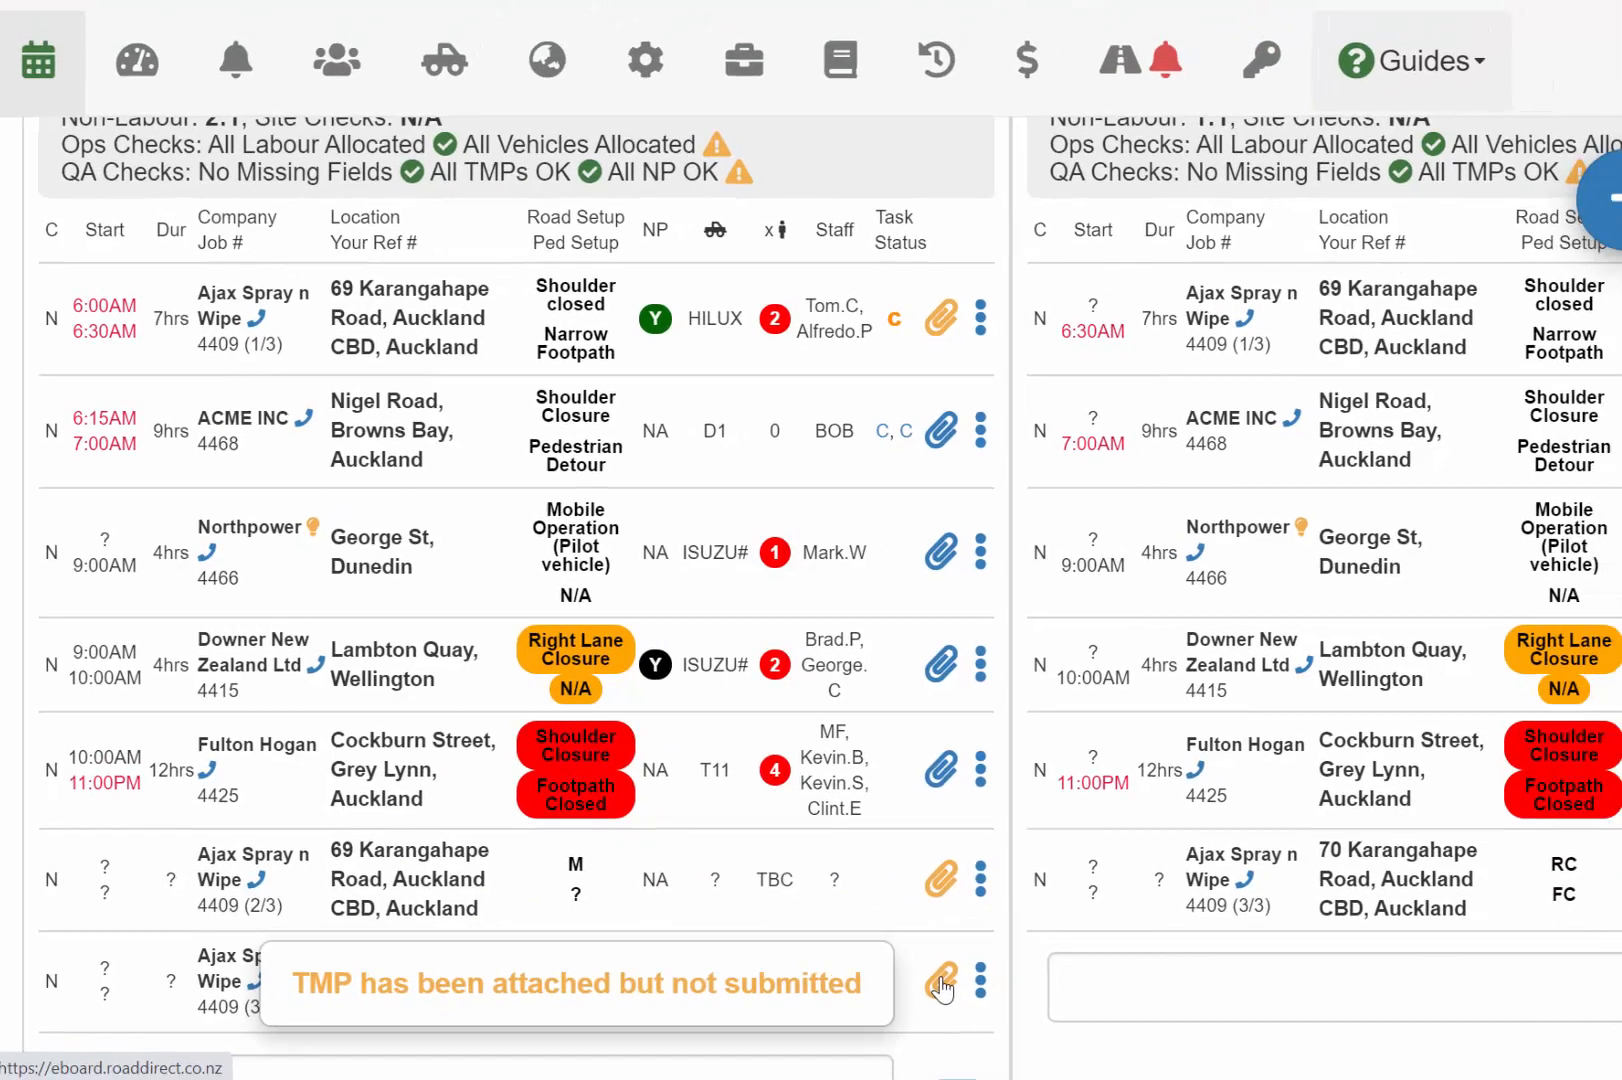
left_click(1024, 1012)
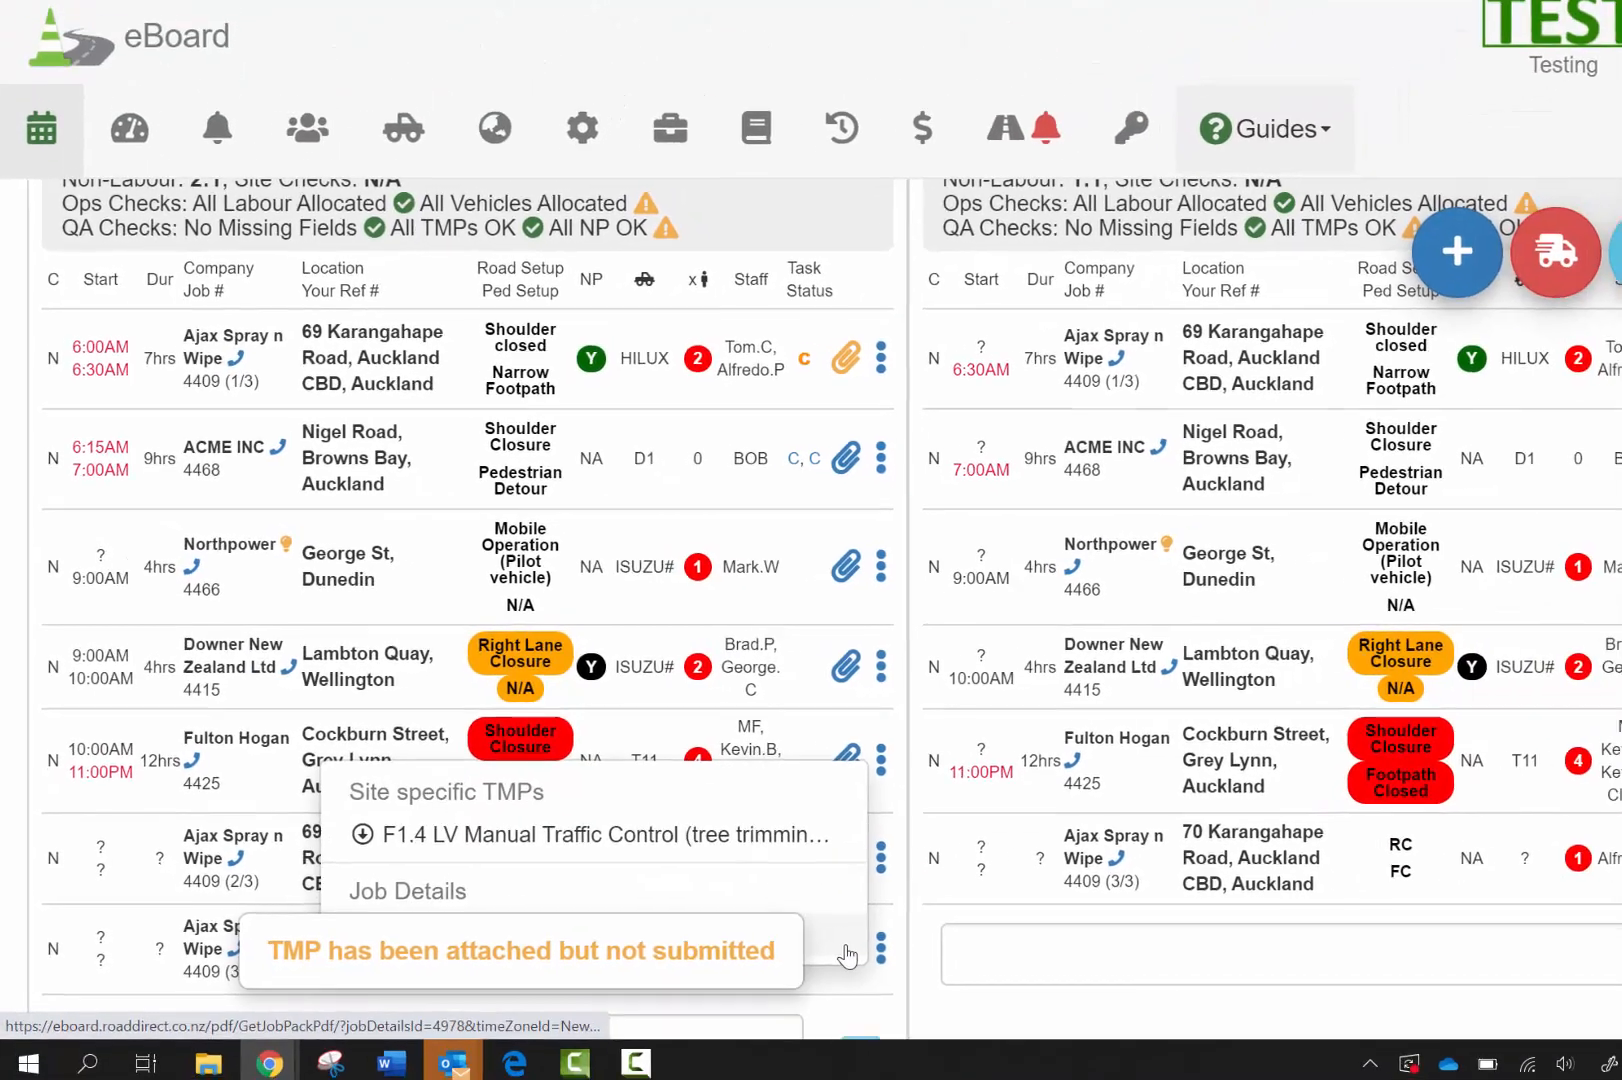
left_click(835, 364)
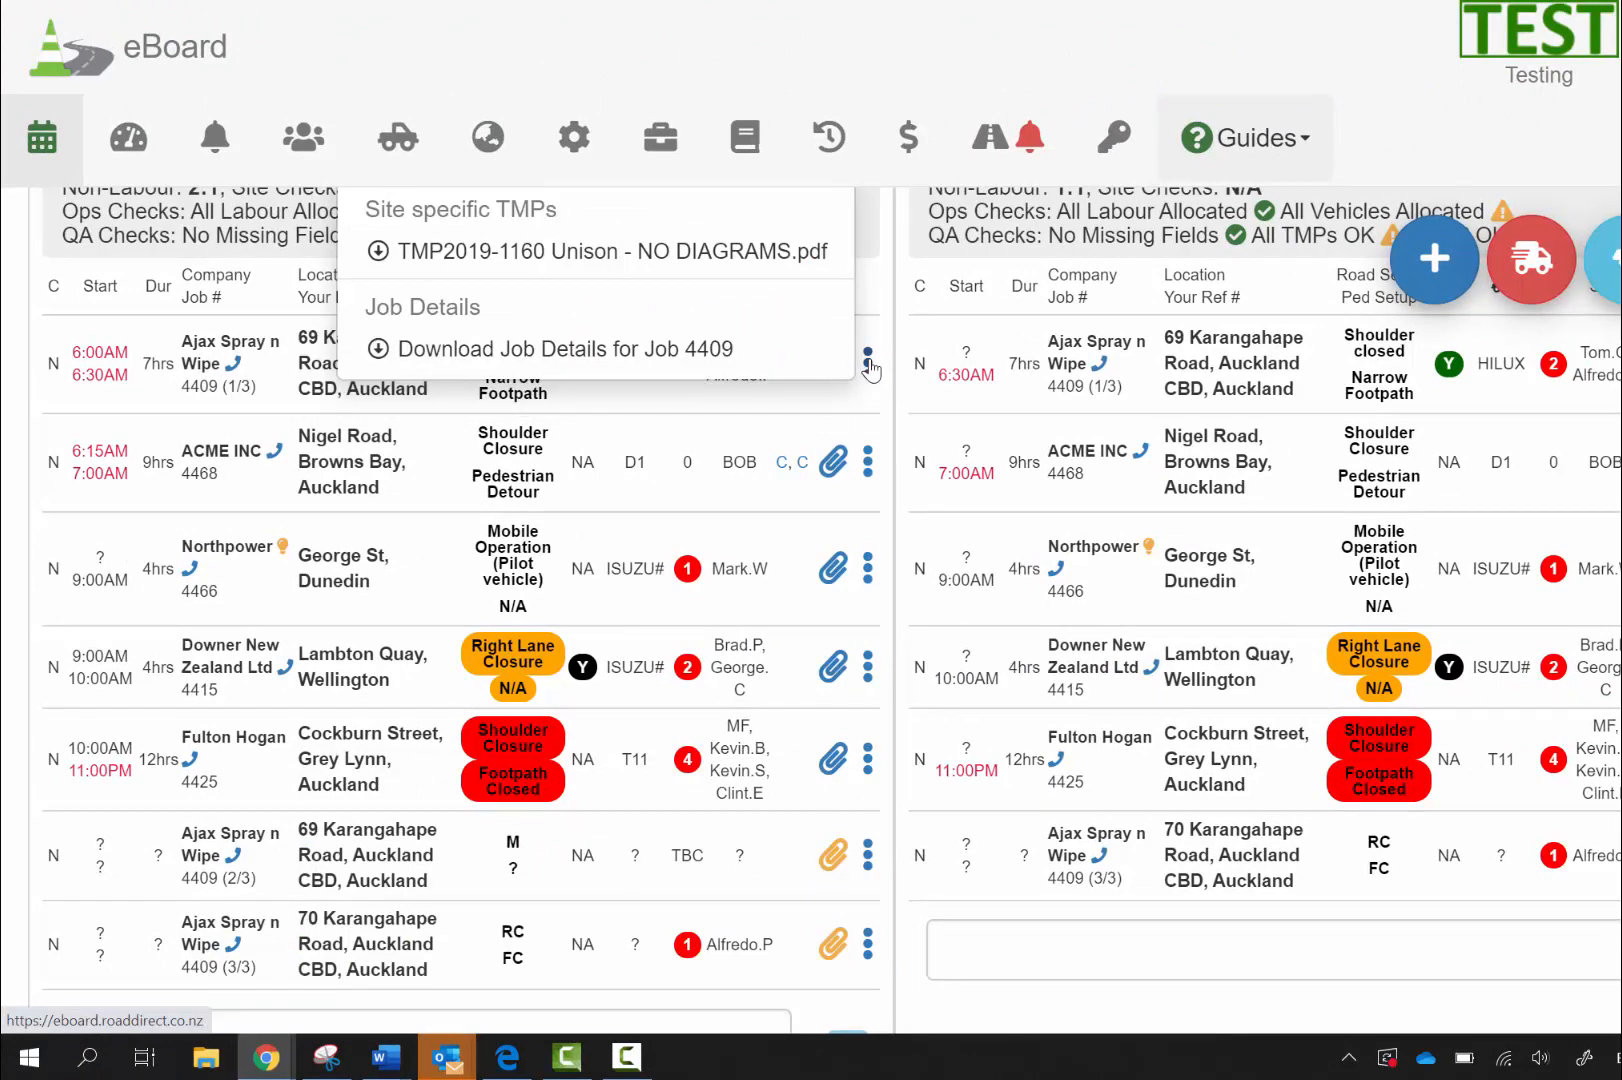
left_click(867, 362)
scroll(700, 318, "up", 3)
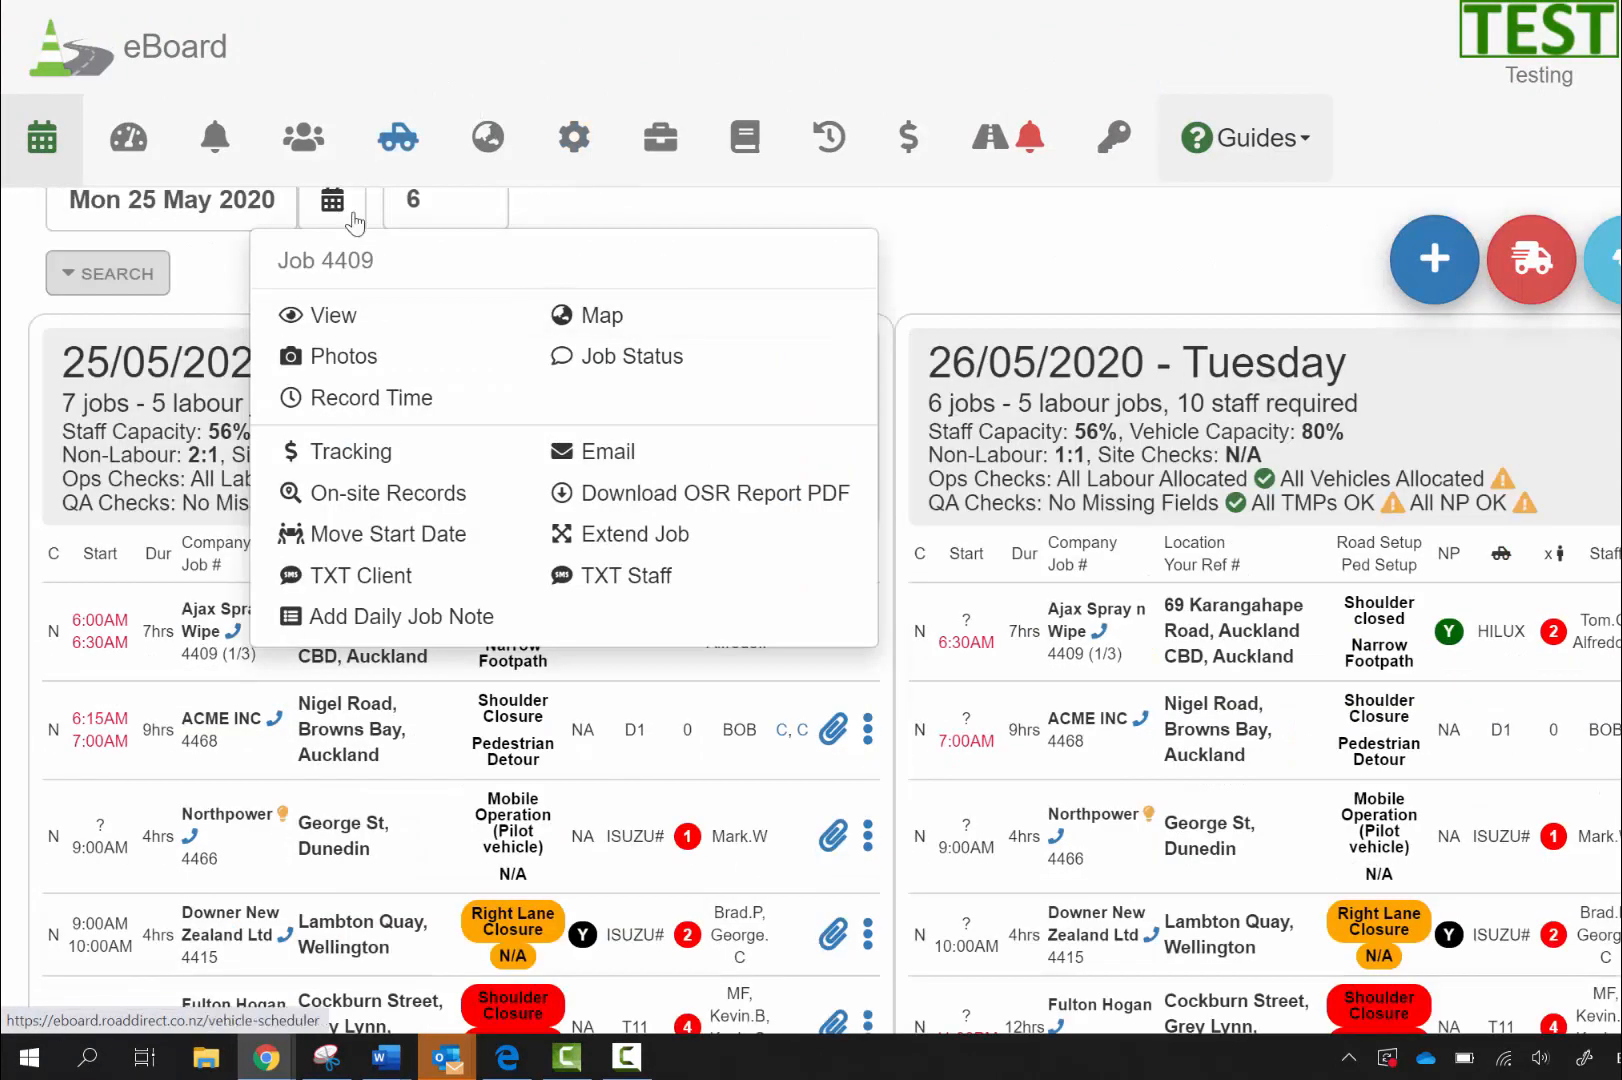
left_click(1003, 281)
scroll(1003, 281, "down", 3)
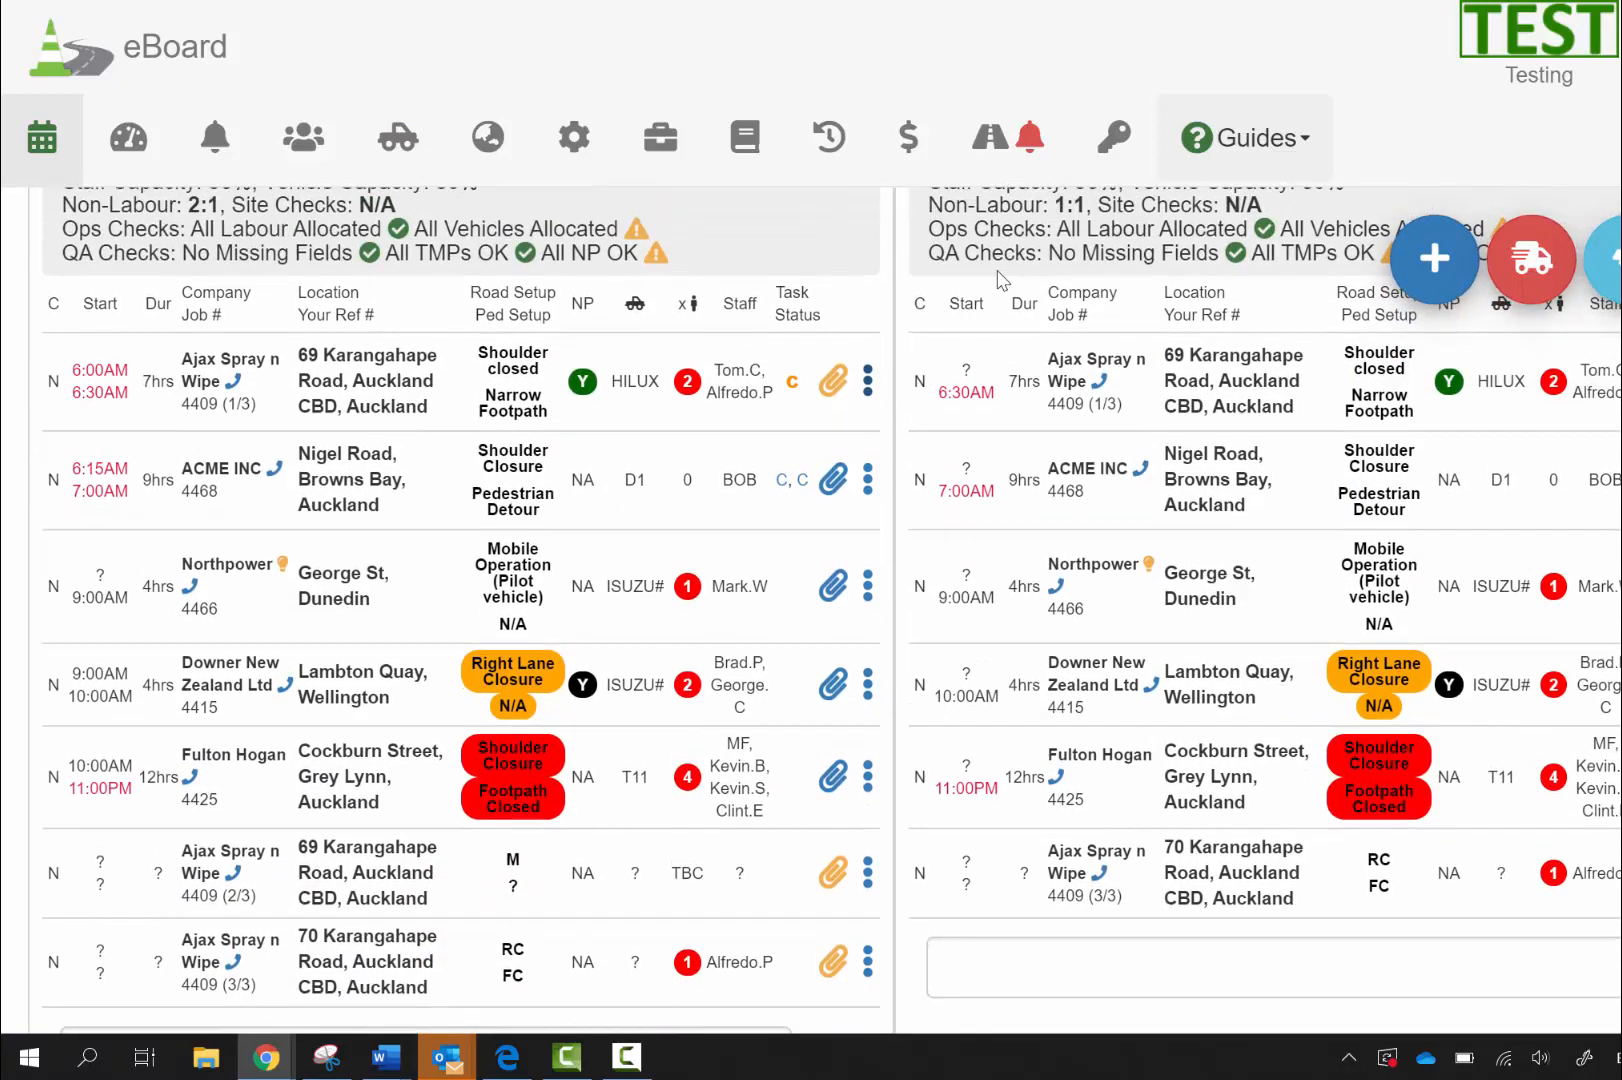
mouse_move(833, 962)
double_click(203, 895)
left_click(905, 937)
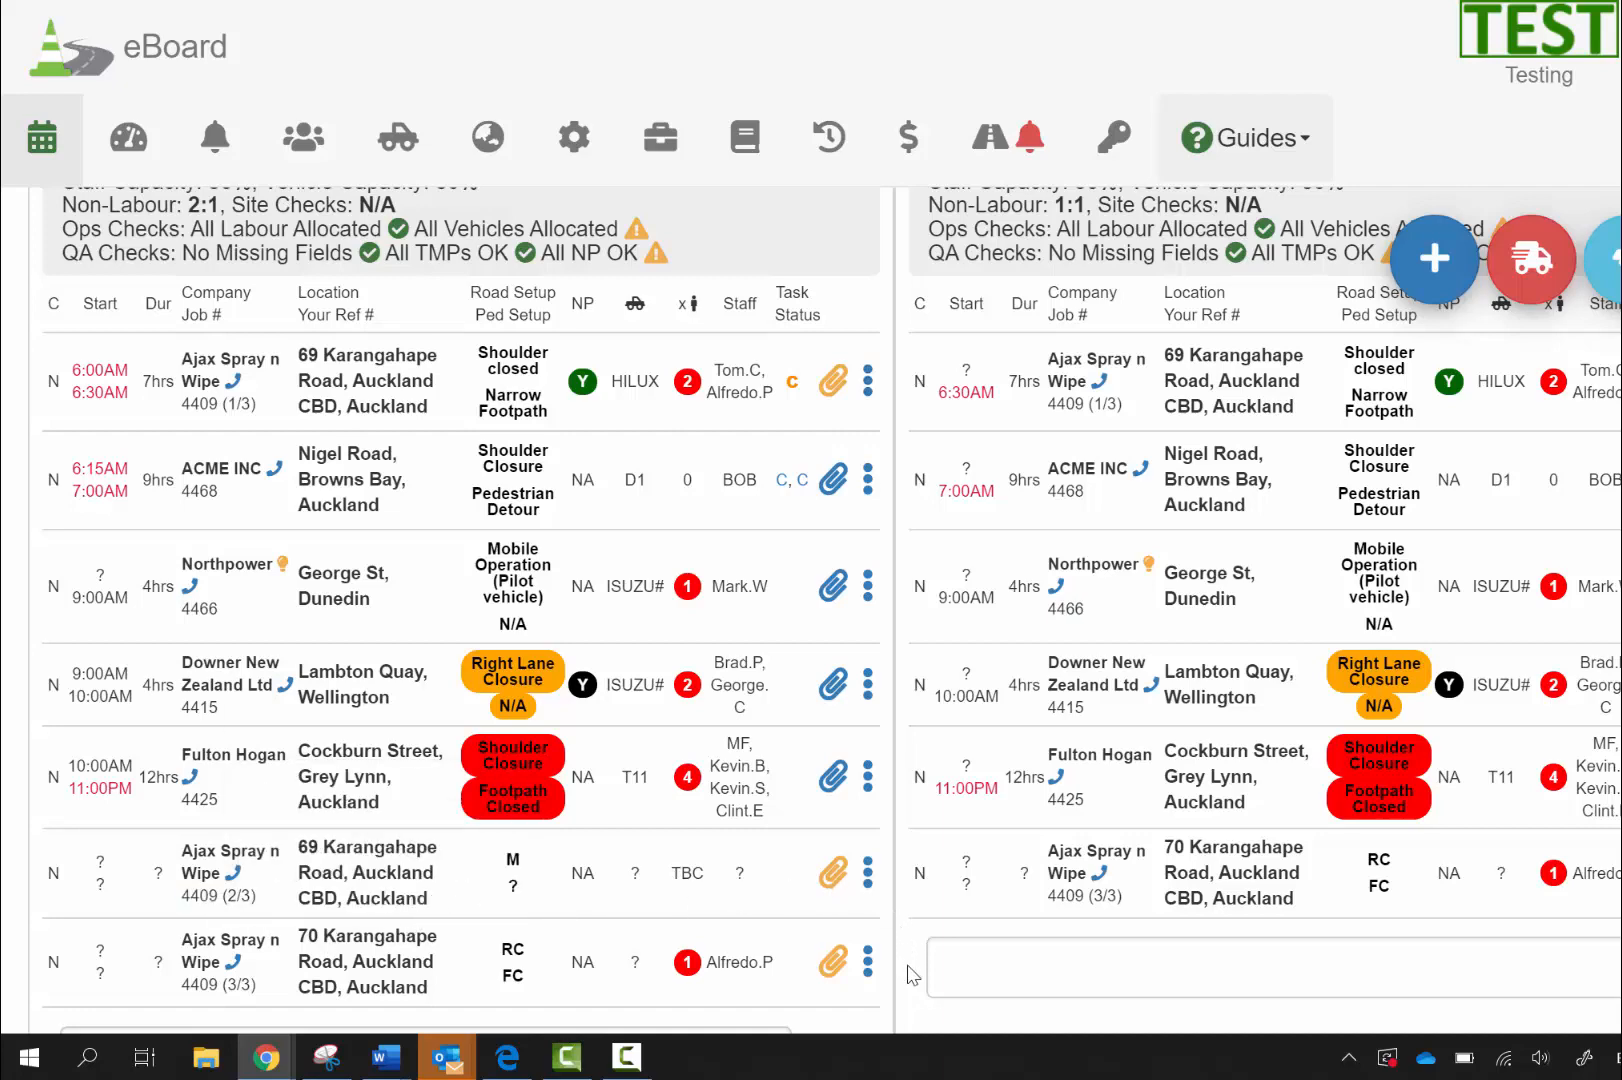